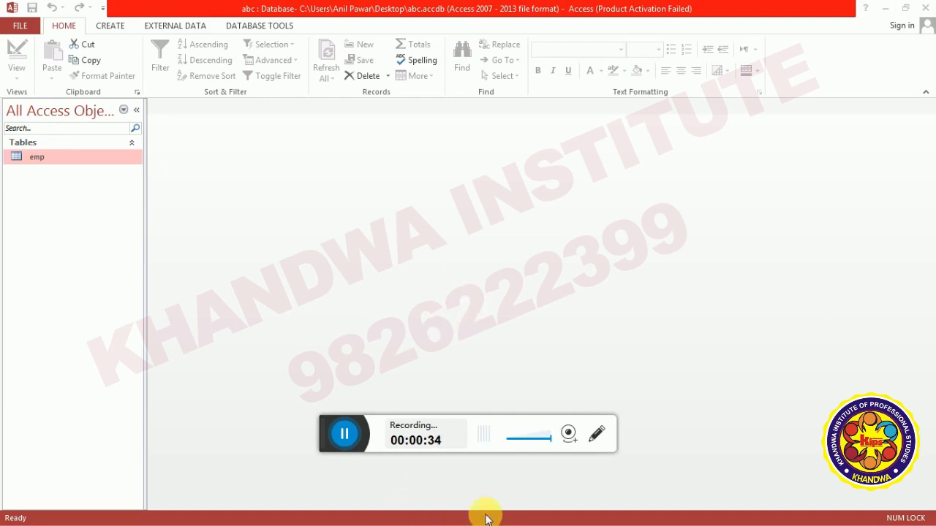
Review the WordPad notes on modifying table structure, then return to Access.
{"action": "key", "text": "alt+Tab"}
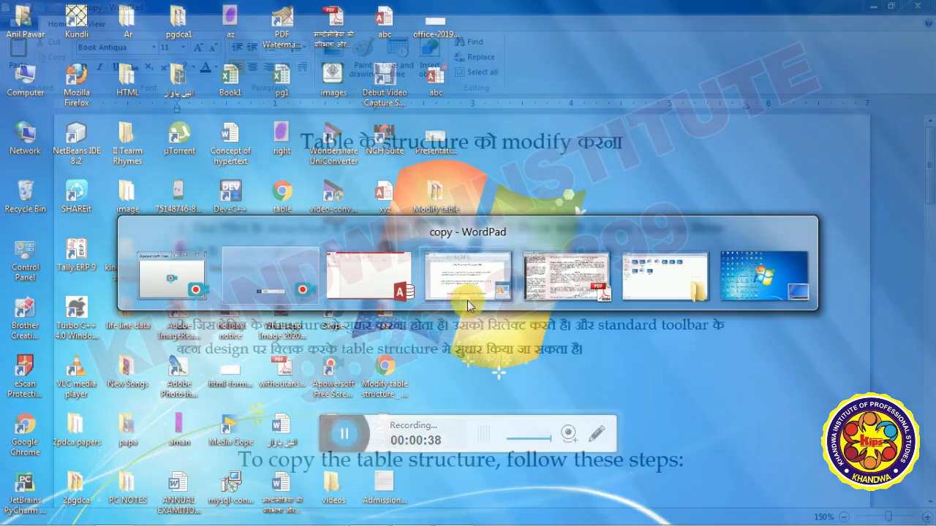
{"action": "left_click", "coordinate": [467, 301]}
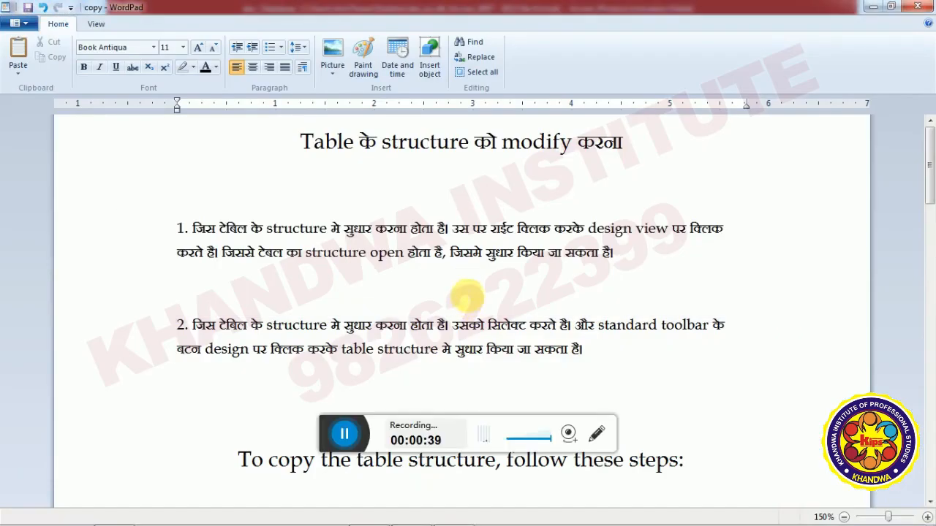
{"action": "triple_click", "coordinate": [306, 144]}
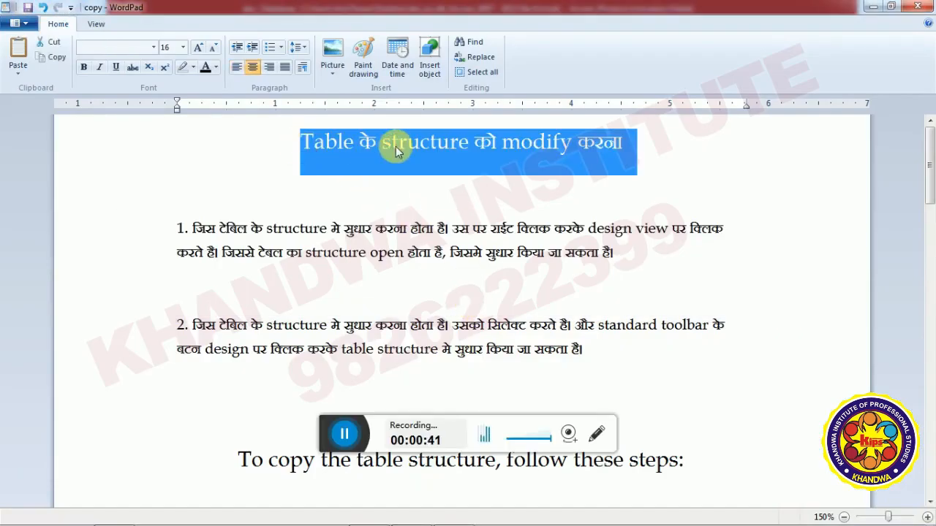
{"action": "left_click", "coordinate": [428, 189]}
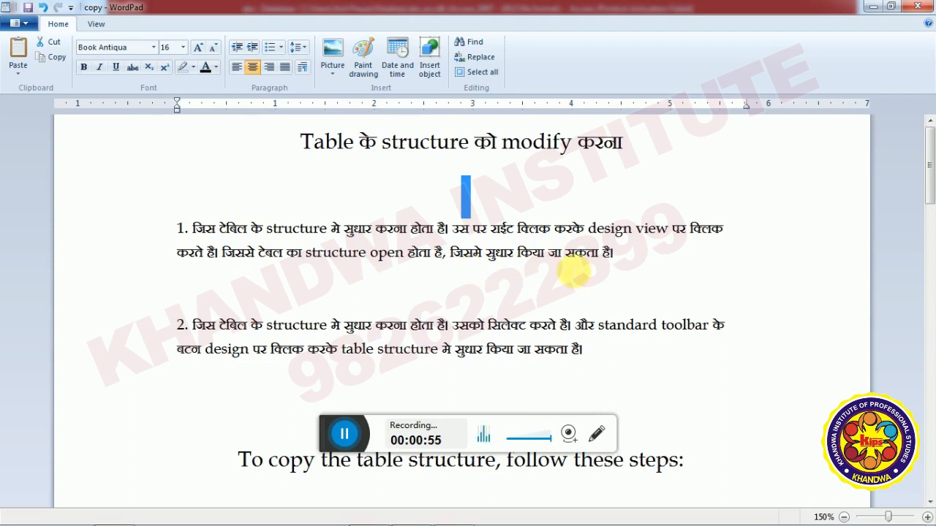
{"action": "scroll", "coordinate": [620, 268], "scroll_direction": "down", "scroll_amount": 3}
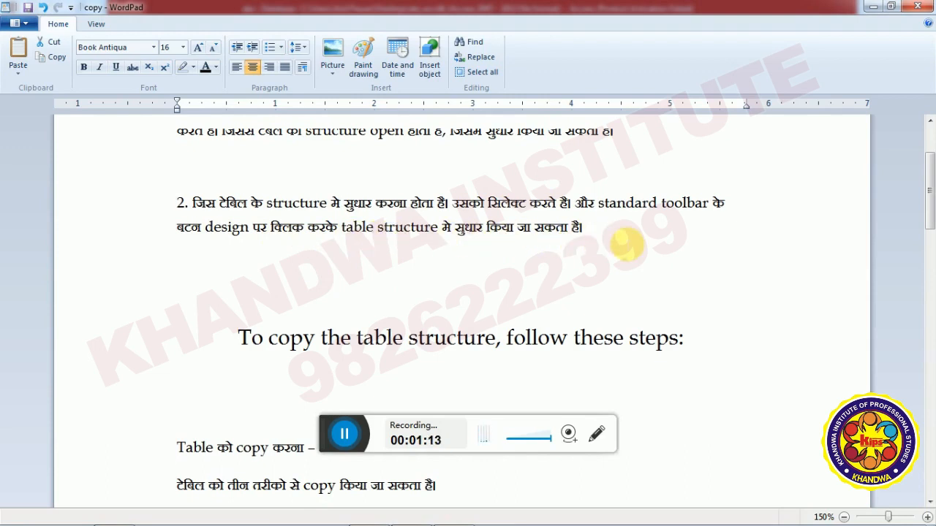
{"action": "key", "text": "alt+Tab"}
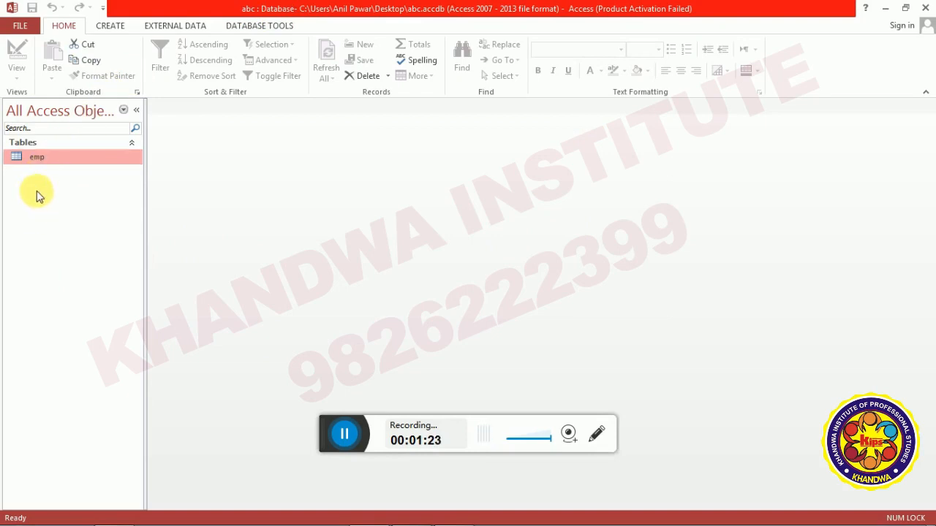
Open emp in Design View to see its fields Eno, Name, Age and Date.
{"action": "right_click", "coordinate": [38, 157]}
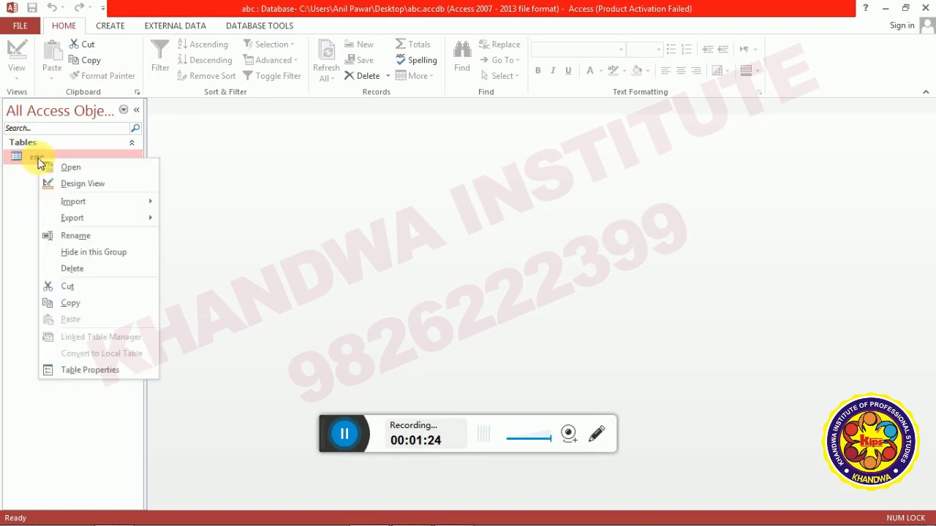
{"action": "left_click", "coordinate": [75, 184]}
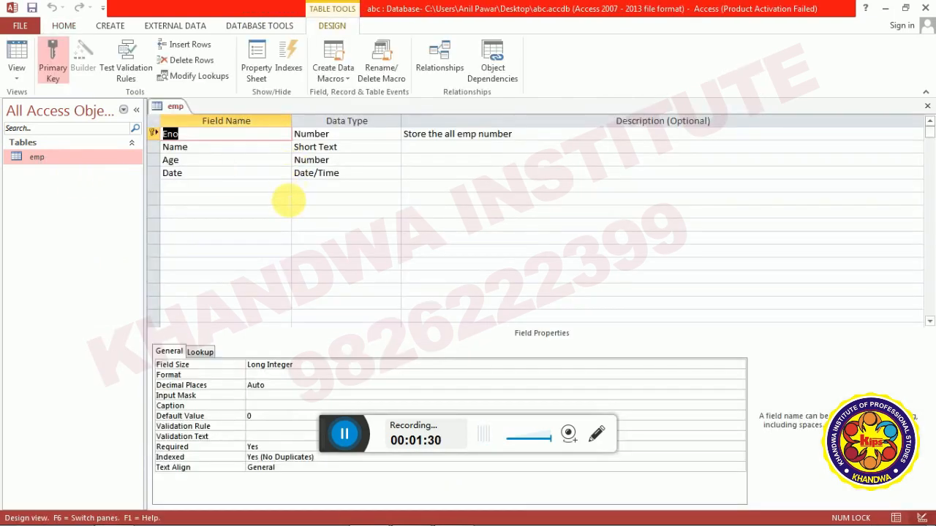
{"action": "key", "text": "Down"}
{"action": "key", "text": "Down"}
{"action": "key", "text": "Down"}
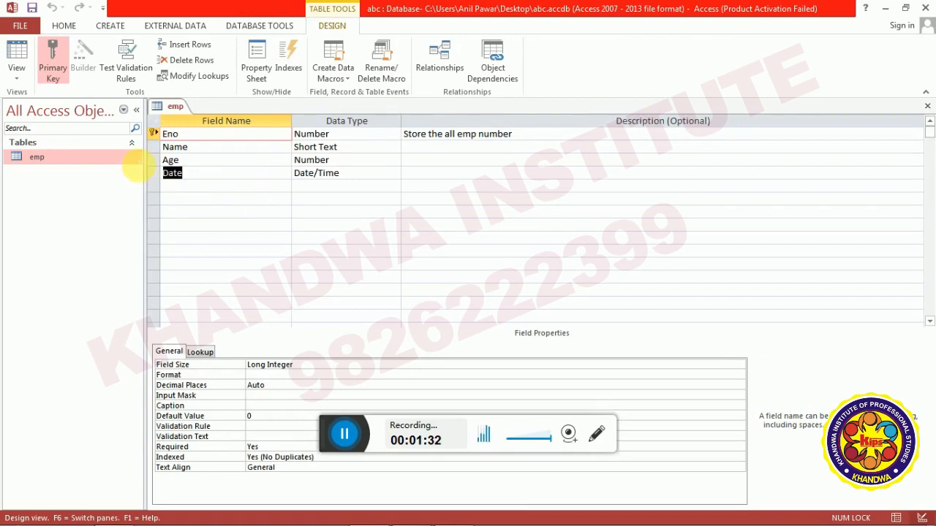
{"action": "left_click", "coordinate": [174, 171]}
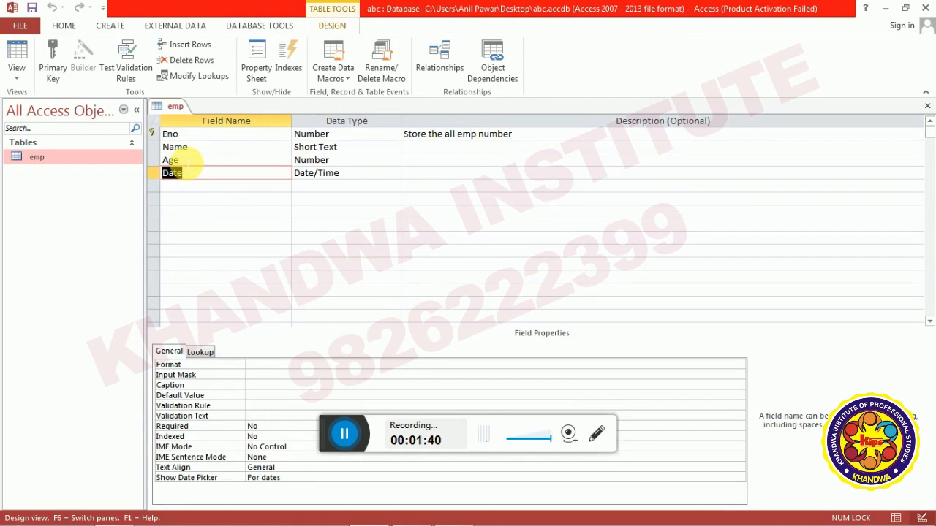
{"action": "left_click", "coordinate": [207, 134]}
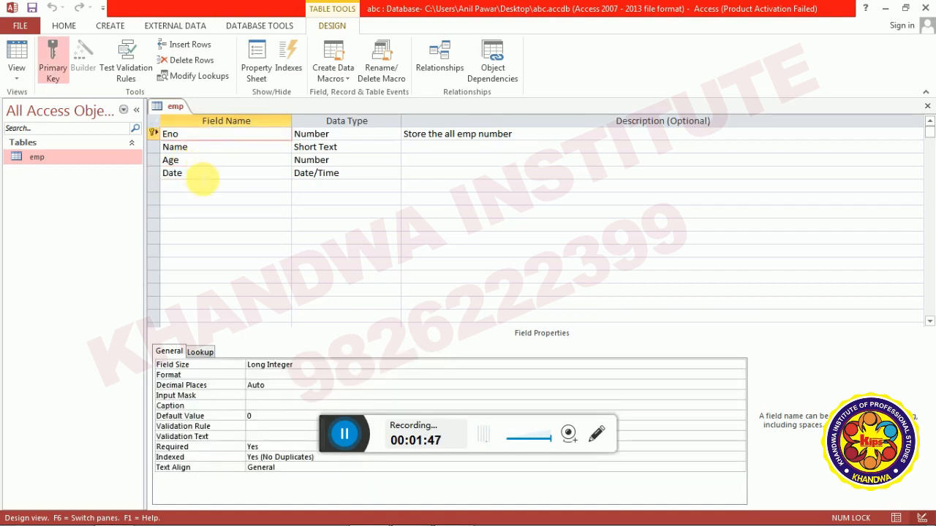
Rename the Date field to Salary with data type Number.
{"action": "double_click", "coordinate": [203, 180]}
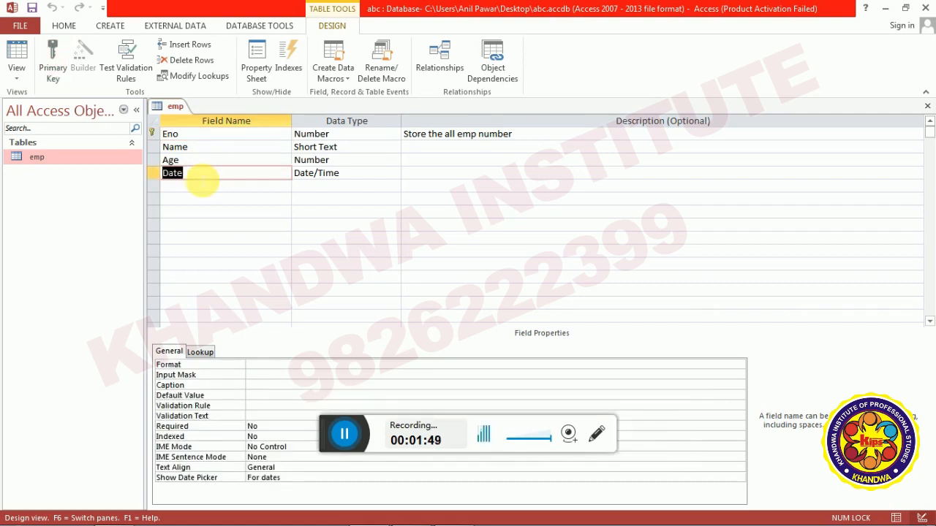
{"action": "type", "text": "S"}
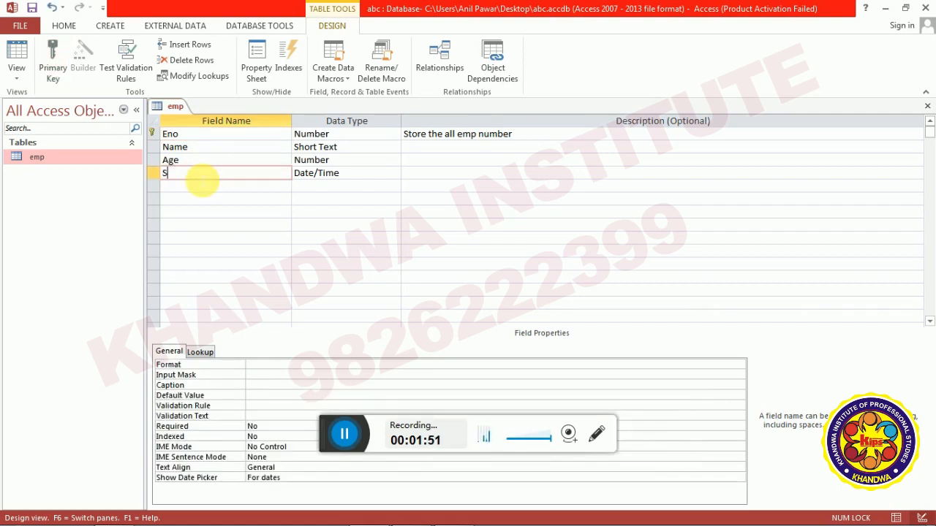
{"action": "type", "text": "alary"}
{"action": "key", "text": "Tab"}
{"action": "type", "text": "n"}
{"action": "key", "text": "Tab"}
{"action": "key", "text": "Tab"}
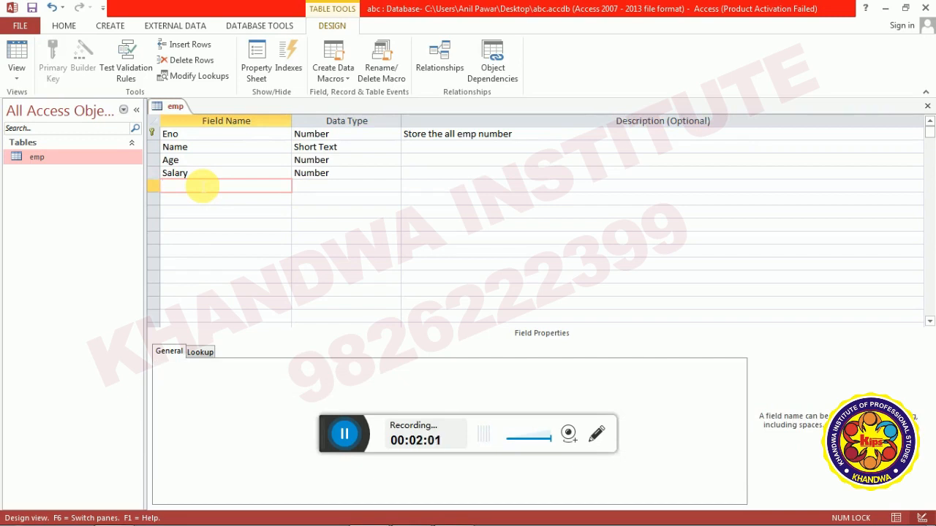
Add a Number field Cont with field size Double, and save the emp design.
{"action": "type", "text": "Cont"}
{"action": "key", "text": "Tab"}
{"action": "type", "text": "nu"}
{"action": "key", "text": "Tab"}
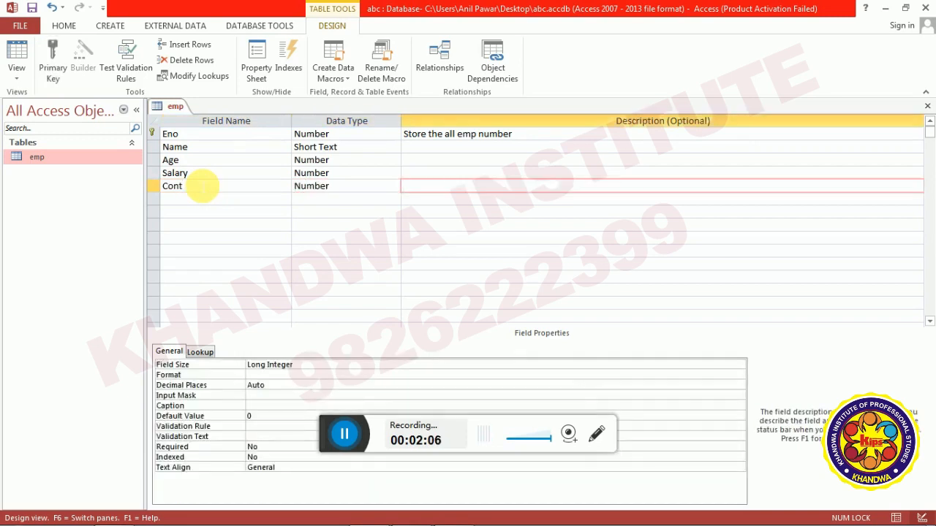
{"action": "left_click", "coordinate": [615, 365]}
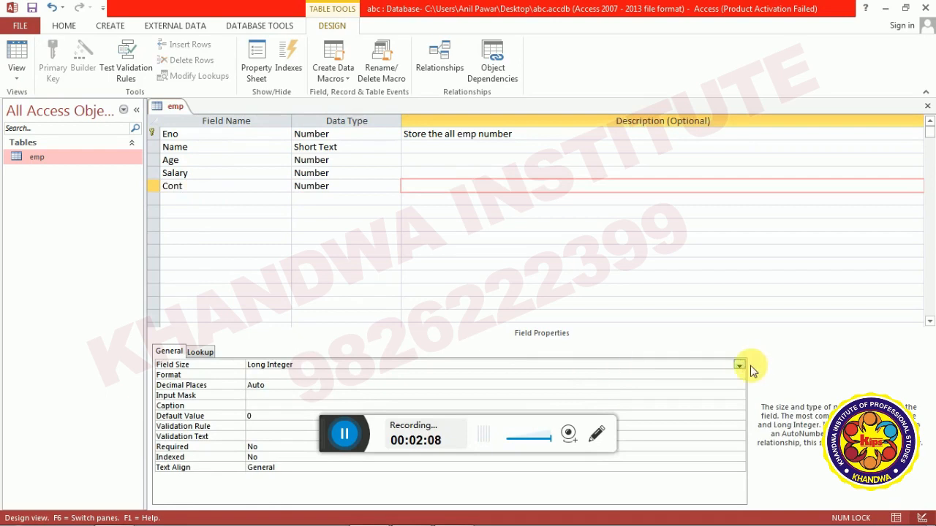
{"action": "left_click", "coordinate": [739, 365]}
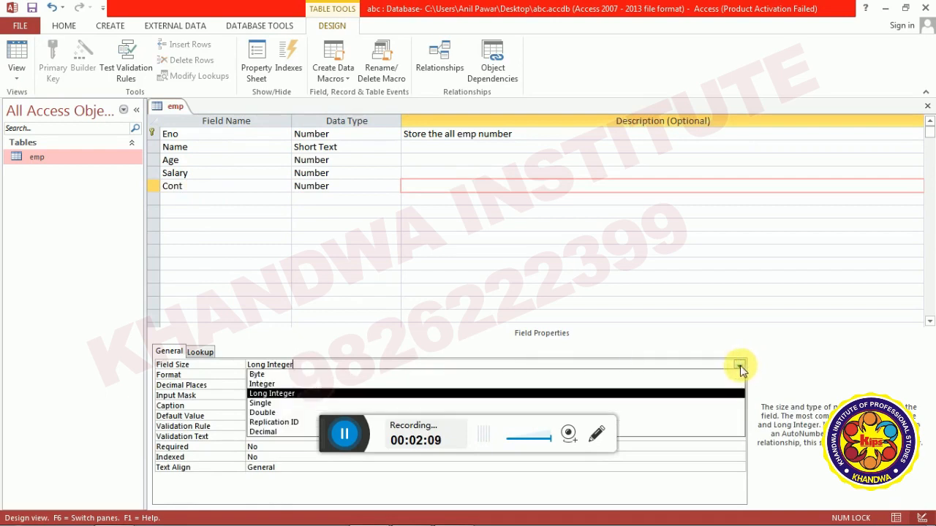
{"action": "left_click", "coordinate": [392, 413]}
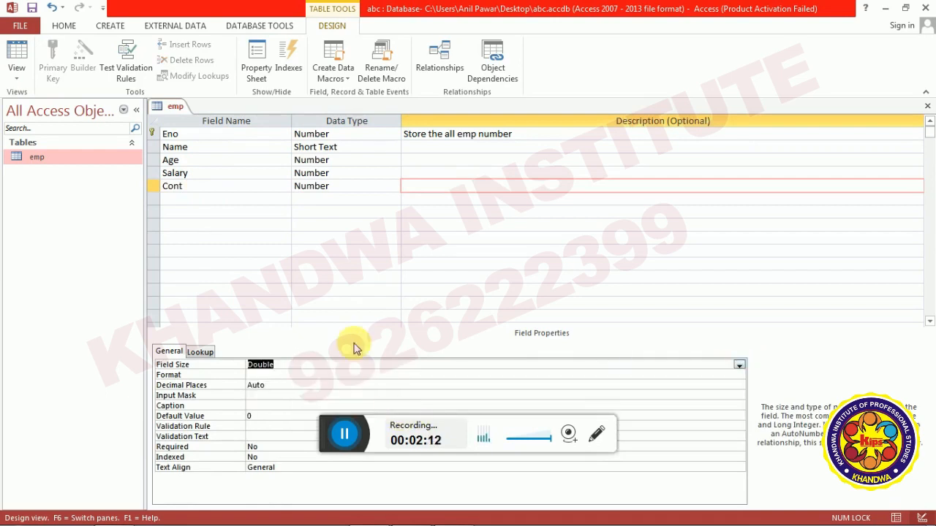
{"action": "key", "text": "ctrl+w"}
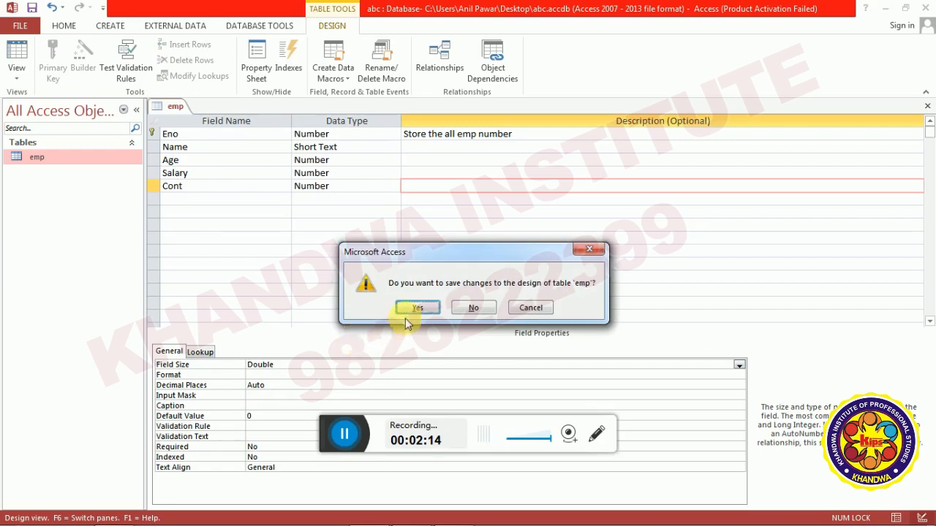
{"action": "left_click", "coordinate": [415, 308]}
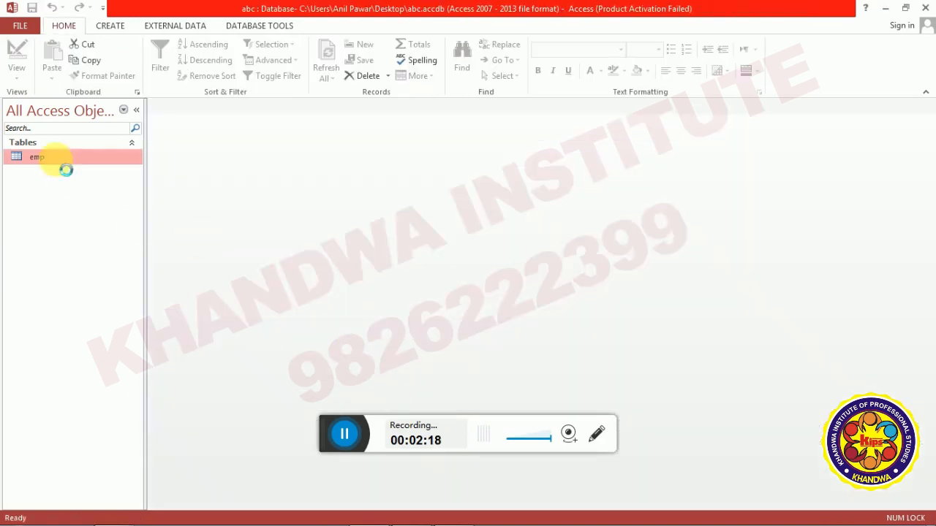
Enter Salary 25000 and a contact number in emp's first record, then close the table.
{"action": "double_click", "coordinate": [56, 159]}
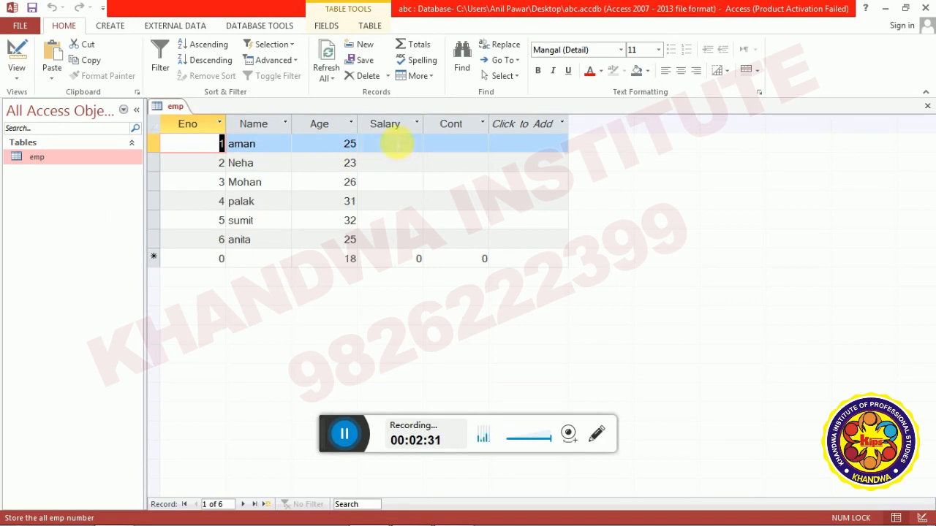
{"action": "left_click", "coordinate": [395, 145]}
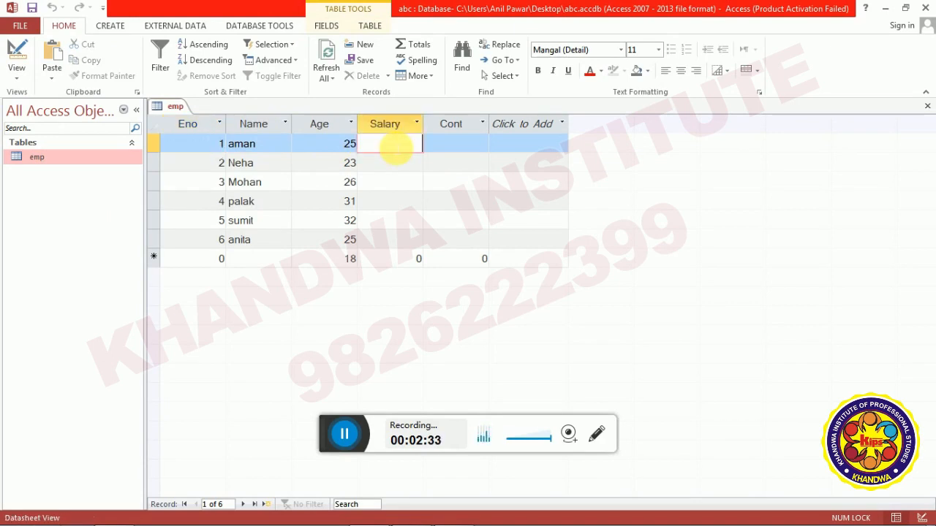
{"action": "type", "text": "25000"}
{"action": "key", "text": "Tab"}
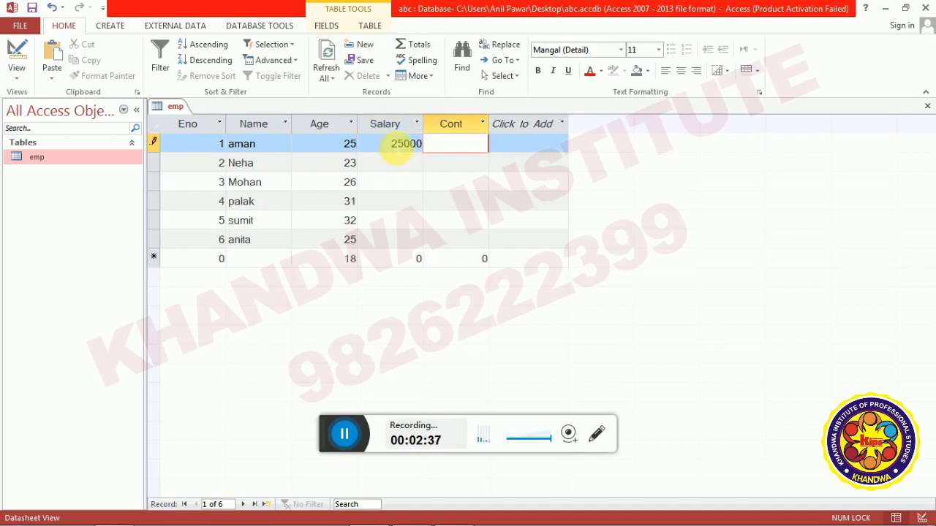
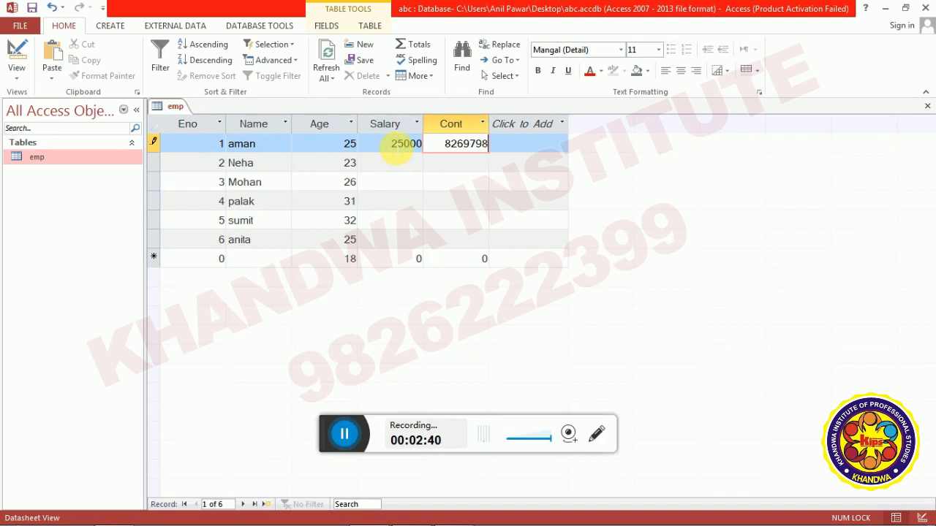
{"action": "key", "text": "Tab"}
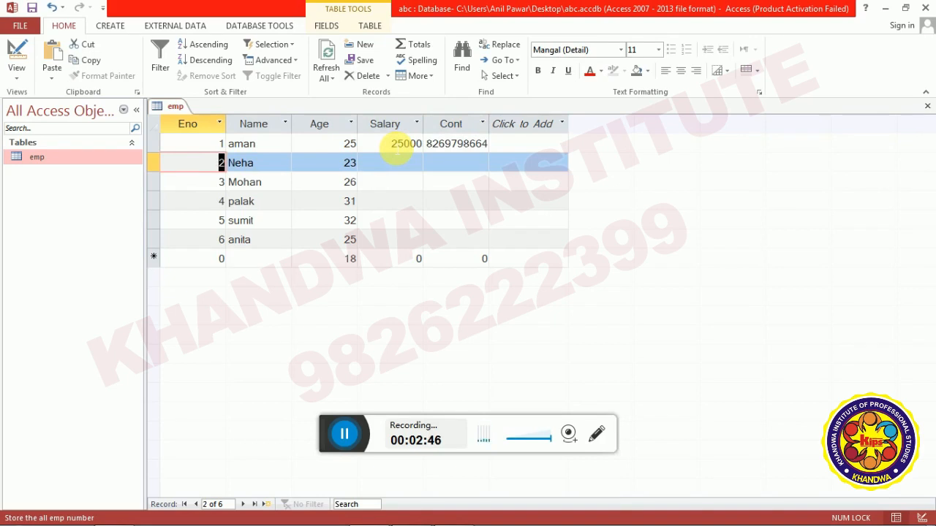
{"action": "key", "text": "ctrl+w"}
{"action": "key", "text": "alt+Tab"}
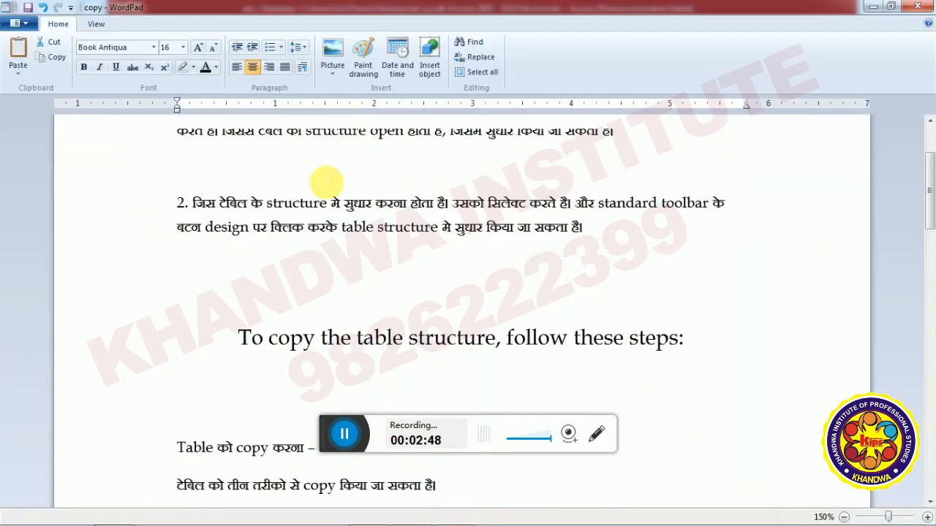
Scroll through the WordPad notes on the three ways to copy a table, then return to Access.
{"action": "scroll", "coordinate": [324, 184], "scroll_direction": "down", "scroll_amount": 5}
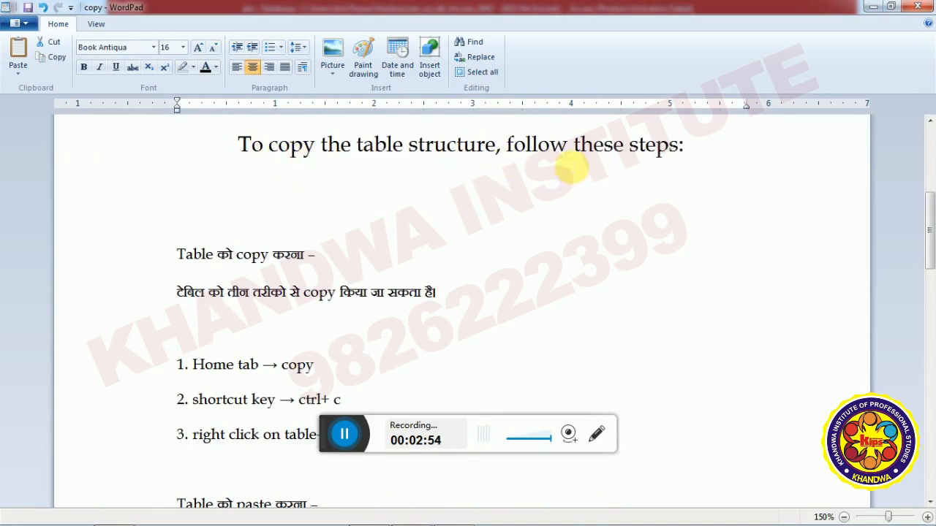
{"action": "scroll", "coordinate": [673, 160], "scroll_direction": "down", "scroll_amount": 3}
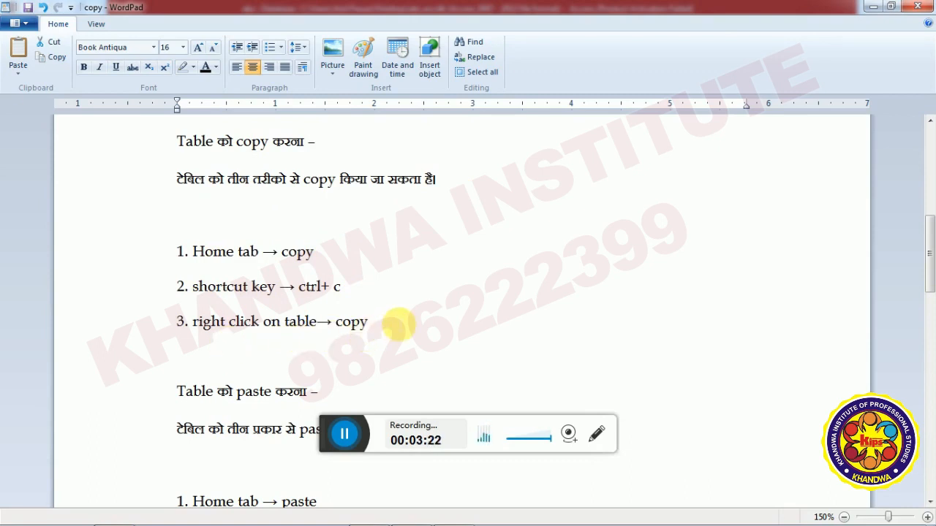
{"action": "key", "text": "alt+Tab"}
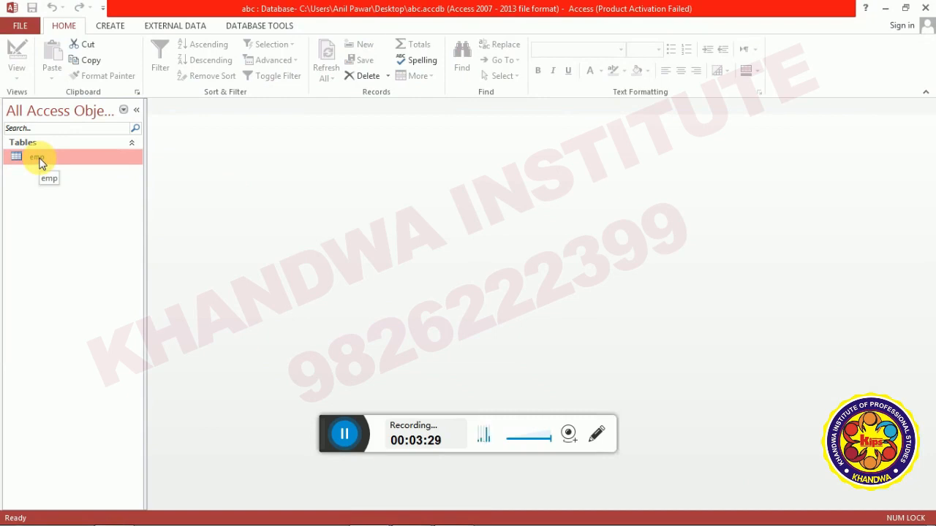
Copy the emp table from the Navigation Pane, then switch to the WordPad notes.
{"action": "right_click", "coordinate": [41, 163]}
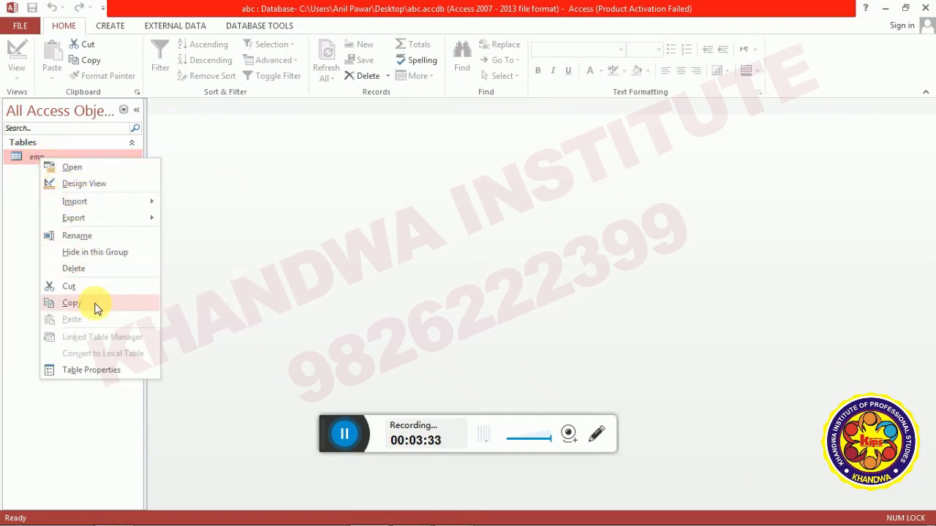
{"action": "left_click", "coordinate": [25, 256]}
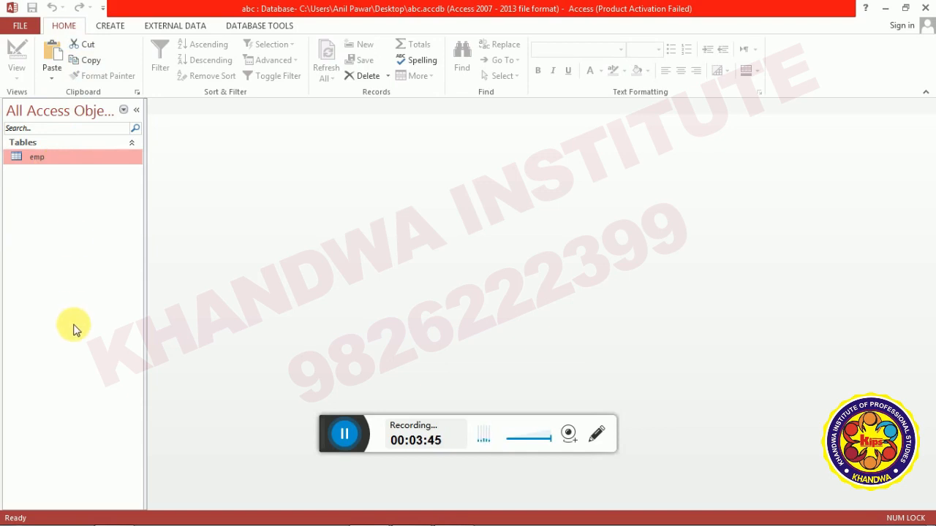
{"action": "key", "text": "alt+Tab"}
Read through the WordPad notes on the three paste options, then return to Access.
{"action": "scroll", "coordinate": [314, 251], "scroll_direction": "down", "scroll_amount": 5}
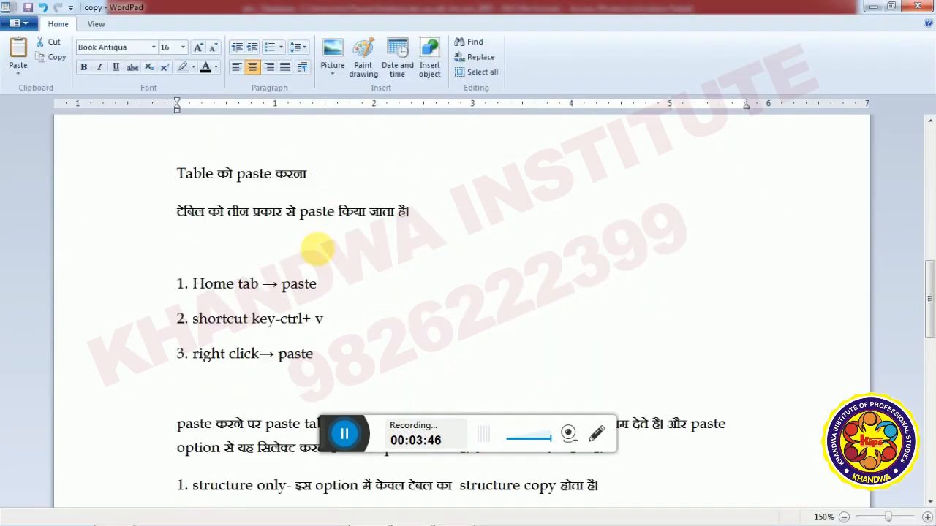
{"action": "scroll", "coordinate": [219, 198], "scroll_direction": "down", "scroll_amount": 3}
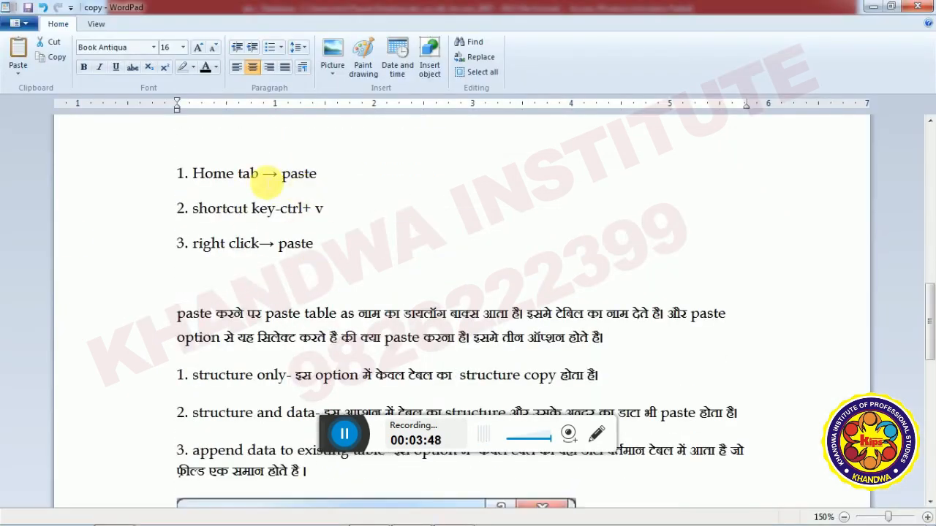
{"action": "scroll", "coordinate": [248, 179], "scroll_direction": "up", "scroll_amount": 3}
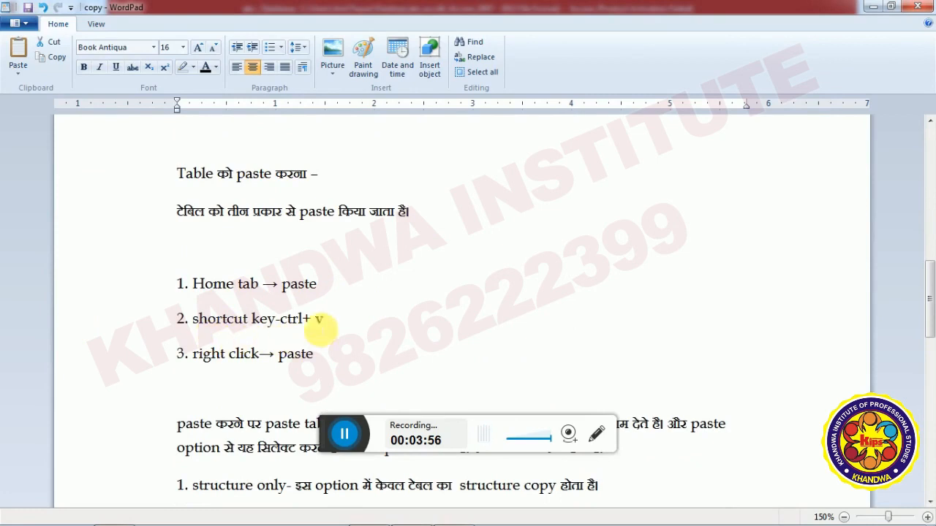
{"action": "scroll", "coordinate": [342, 325], "scroll_direction": "down", "scroll_amount": 3}
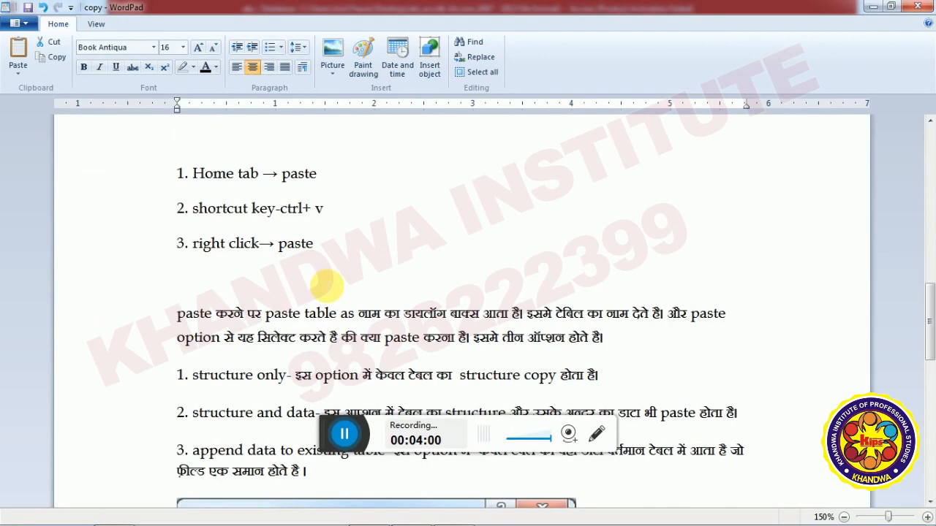
{"action": "scroll", "coordinate": [327, 285], "scroll_direction": "down", "scroll_amount": 3}
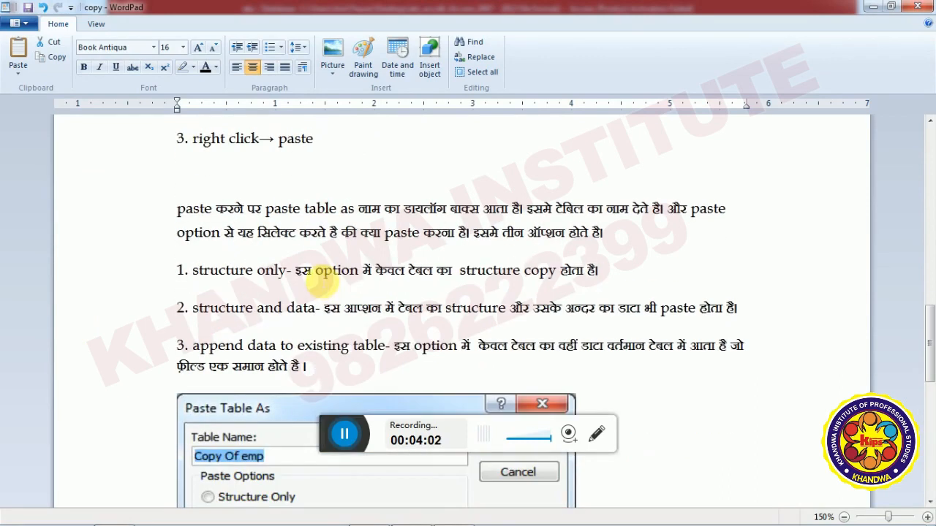
{"action": "key", "text": "alt+Tab"}
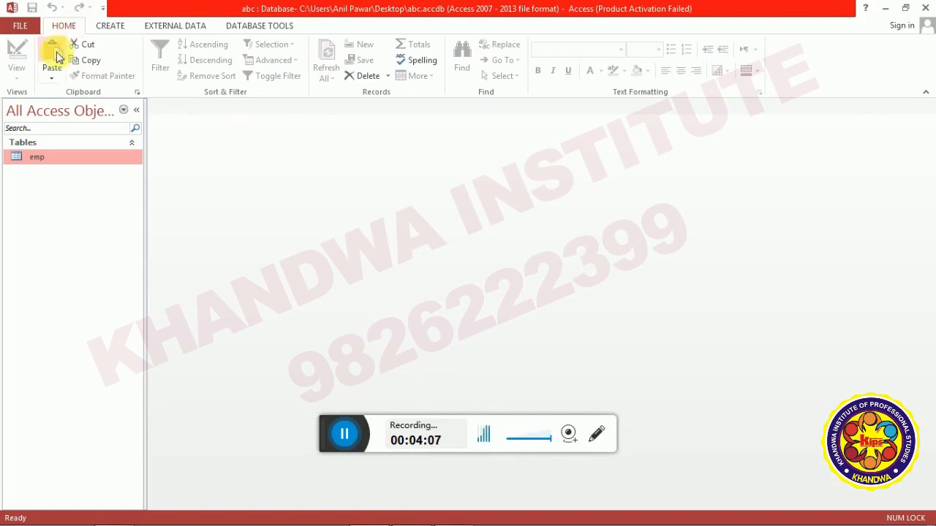
Paste the copied emp table, bringing up Paste Table As with name Copy Of emp, then switch to WordPad.
{"action": "left_click", "coordinate": [52, 50]}
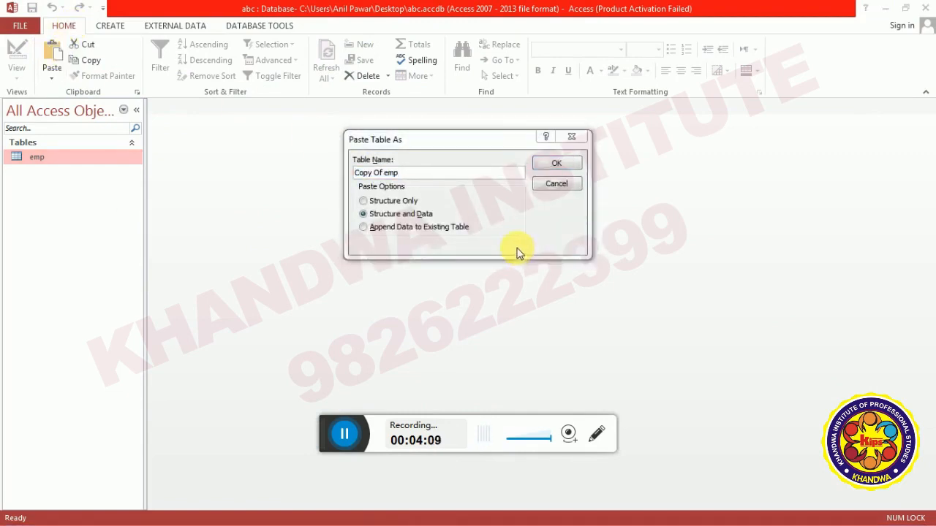
{"action": "key", "text": "alt+Tab"}
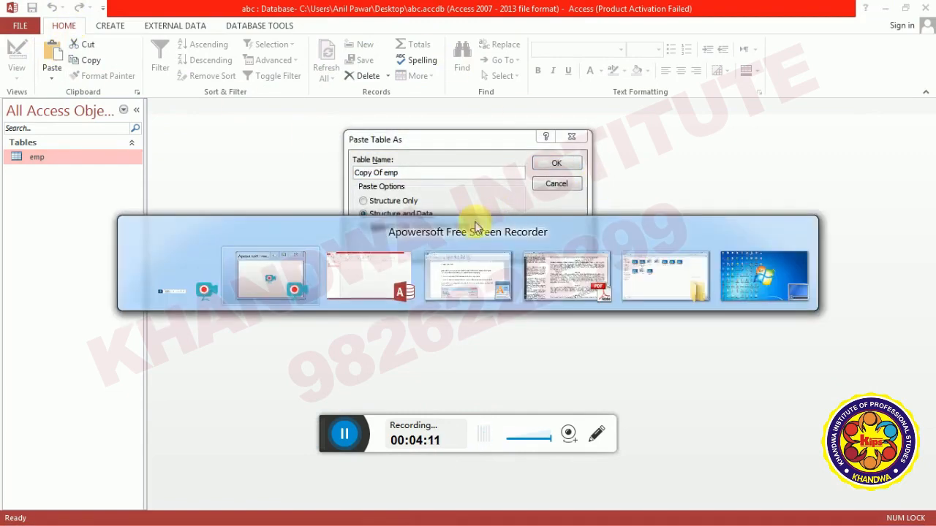
{"action": "left_click", "coordinate": [471, 279]}
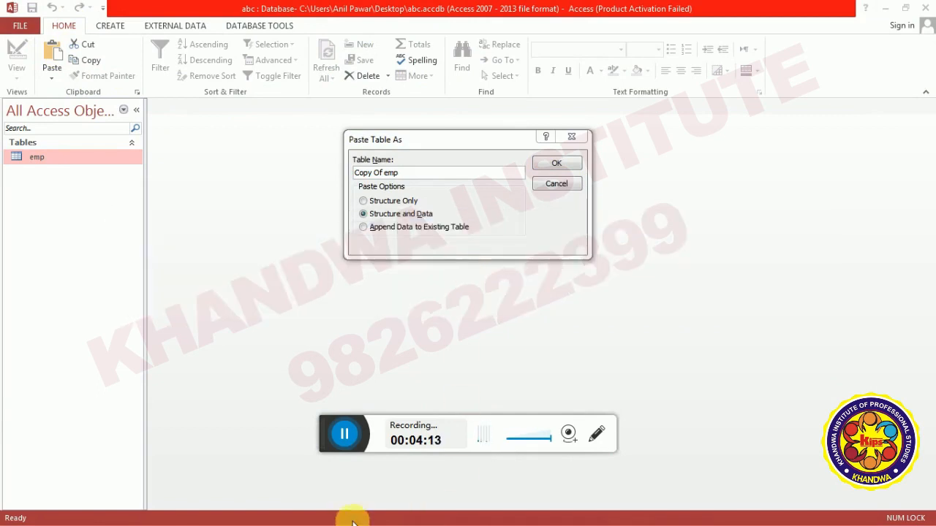
{"action": "key", "text": "alt+Tab"}
{"action": "key", "text": "alt+Tab"}
{"action": "key", "text": "alt+Tab"}
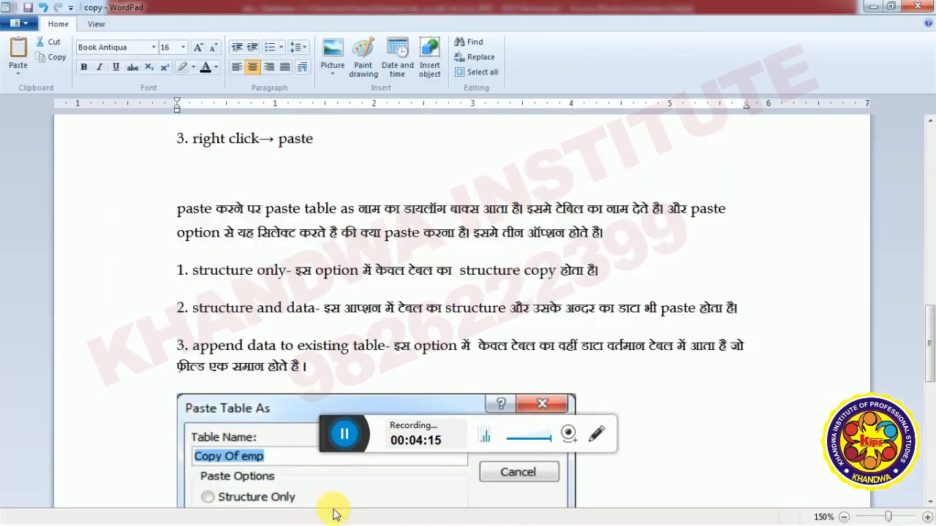
Scroll WordPad to the append-data option and Paste Table As illustration, then return to Access.
{"action": "scroll", "coordinate": [271, 253], "scroll_direction": "down", "scroll_amount": 3}
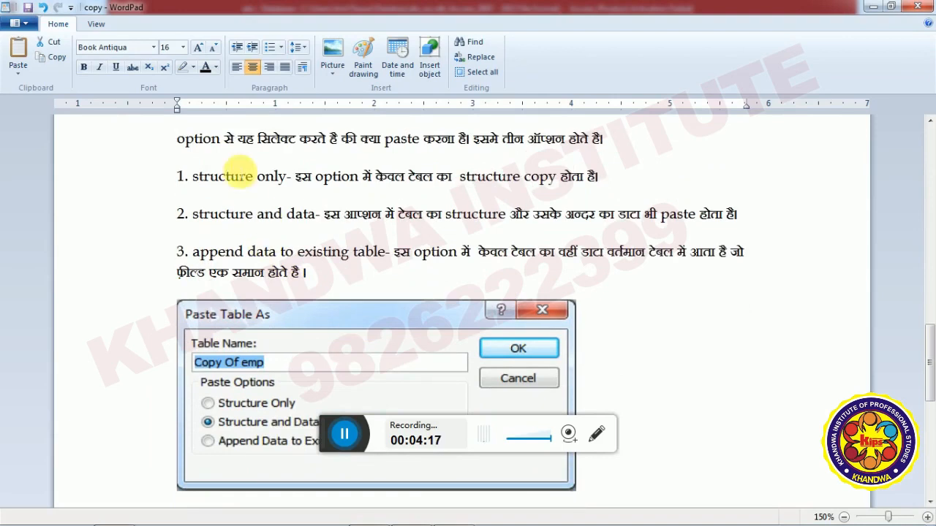
{"action": "scroll", "coordinate": [231, 157], "scroll_direction": "up", "scroll_amount": 3}
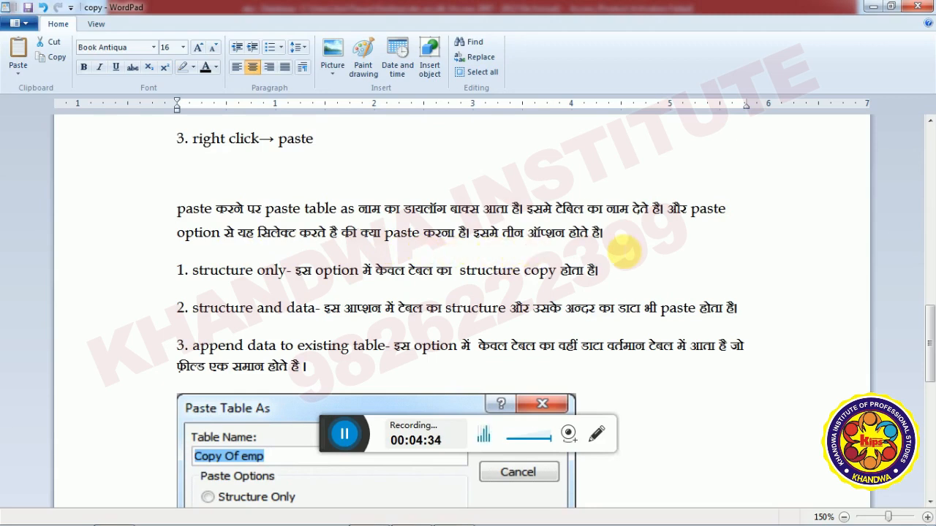
{"action": "scroll", "coordinate": [626, 253], "scroll_direction": "down", "scroll_amount": 2}
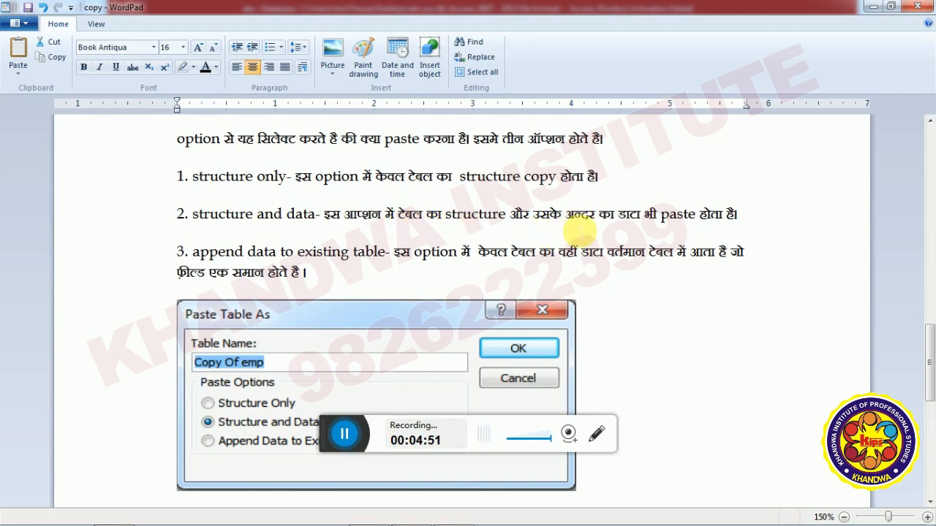
{"action": "scroll", "coordinate": [720, 234], "scroll_direction": "down", "scroll_amount": 1}
{"action": "scroll", "coordinate": [722, 234], "scroll_direction": "down", "scroll_amount": 2}
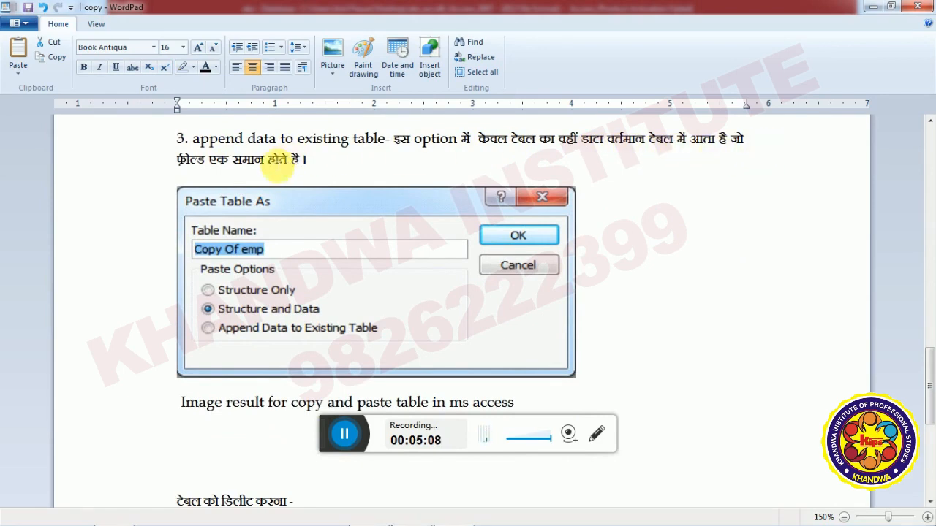
{"action": "key", "text": "alt+Tab"}
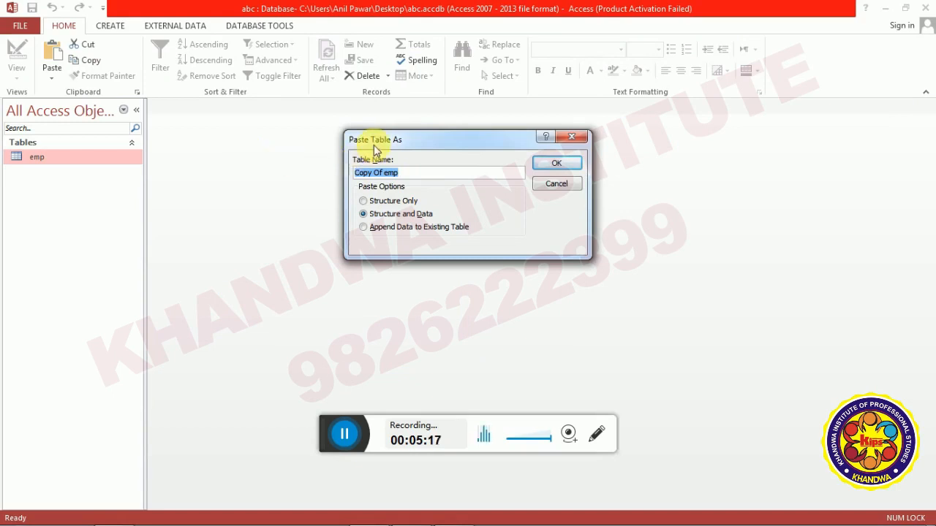
{"action": "left_click_drag", "start_coordinate": [374, 144], "coordinate": [337, 171]}
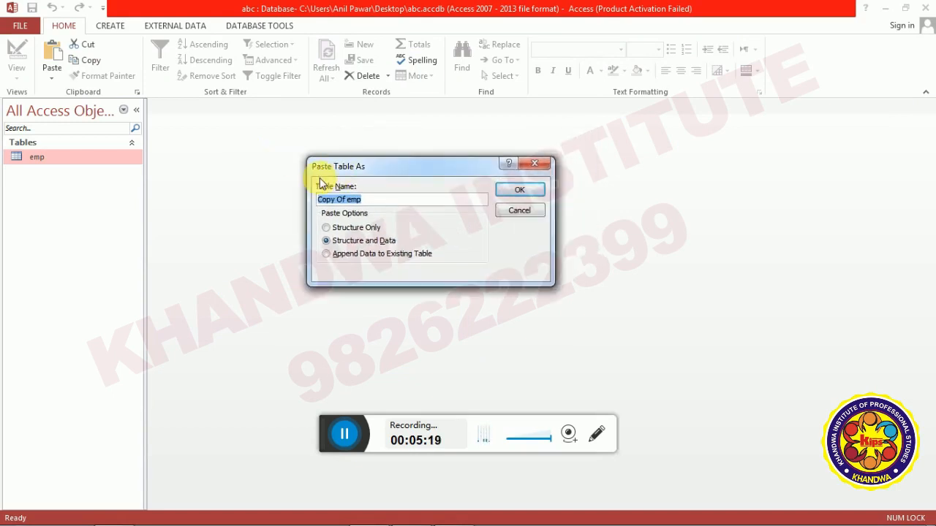
{"action": "key", "text": "alt+Tab"}
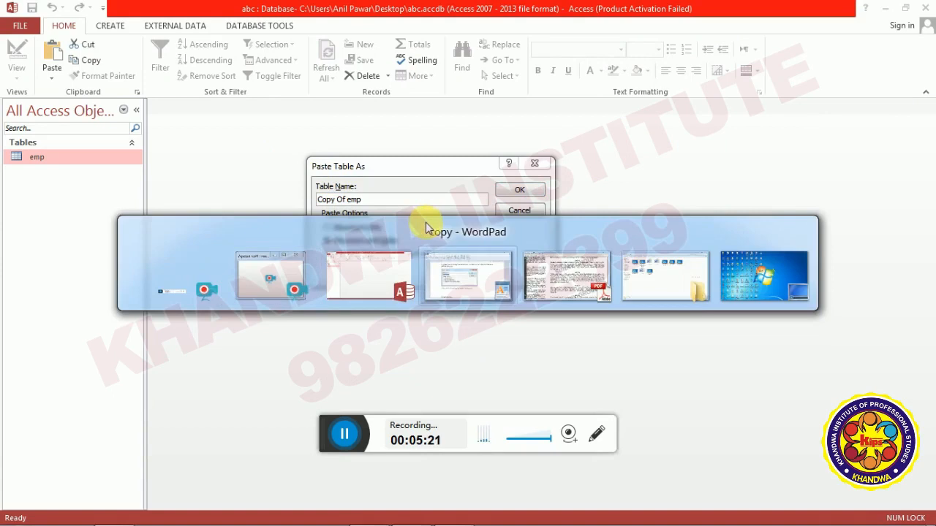
{"action": "key", "text": "alt+Tab"}
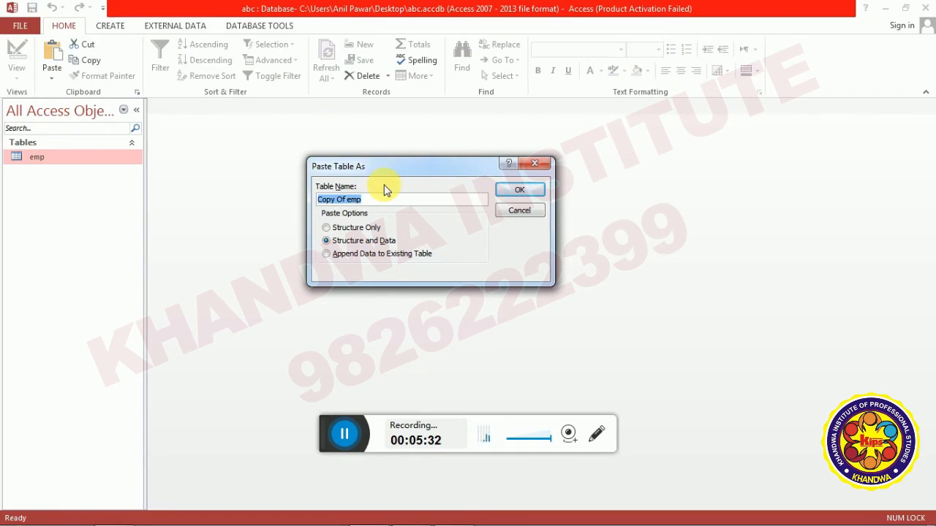
{"action": "left_click", "coordinate": [388, 198]}
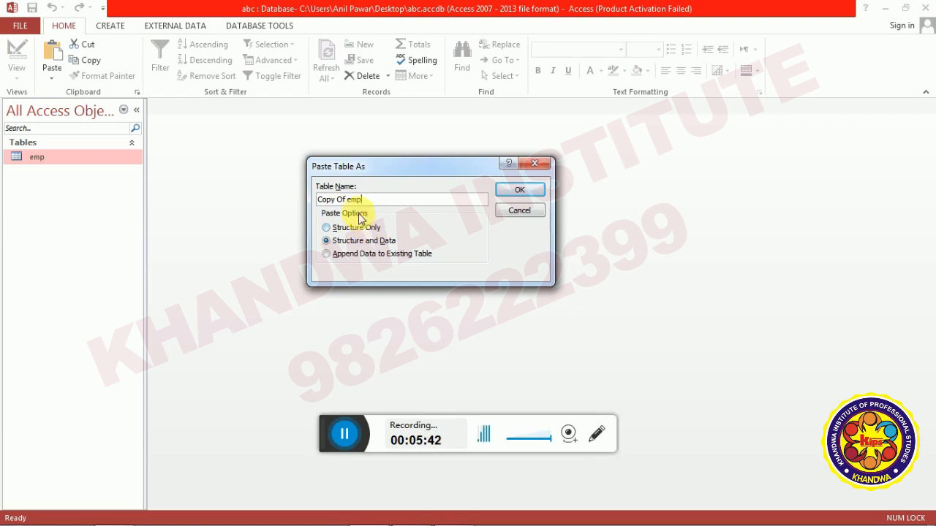
{"action": "left_click", "coordinate": [341, 232]}
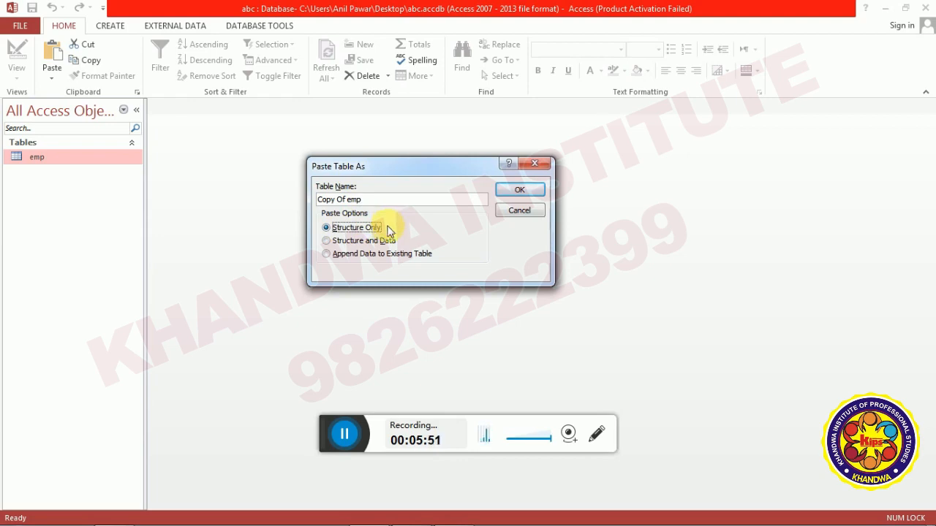
{"action": "left_click", "coordinate": [377, 247]}
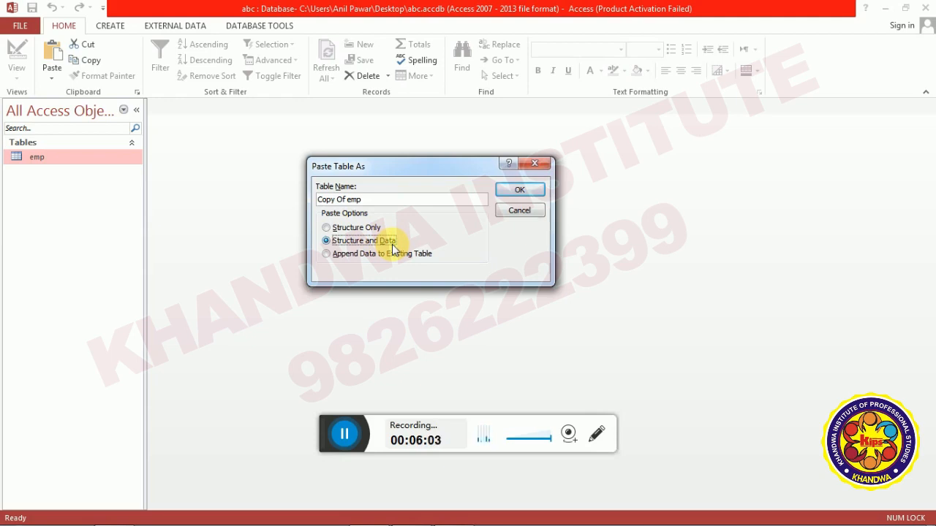
Confirm the paste as Copy Of emp, then open both emp and Copy Of emp to compare their six records.
{"action": "left_click", "coordinate": [521, 192]}
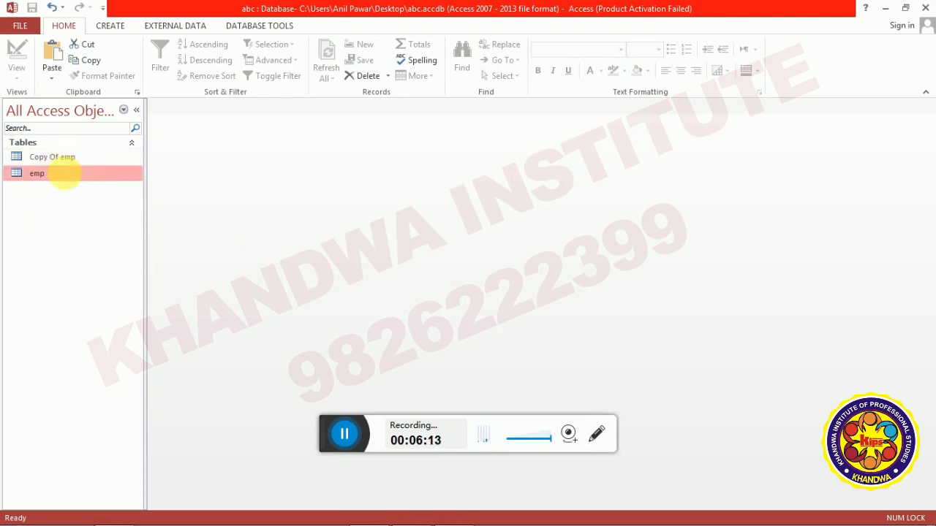
{"action": "double_click", "coordinate": [64, 173]}
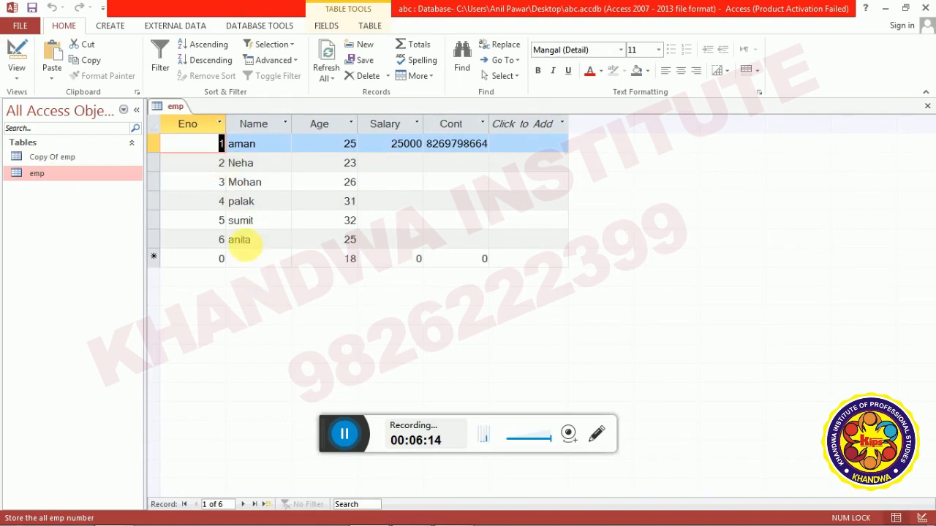
{"action": "double_click", "coordinate": [64, 155]}
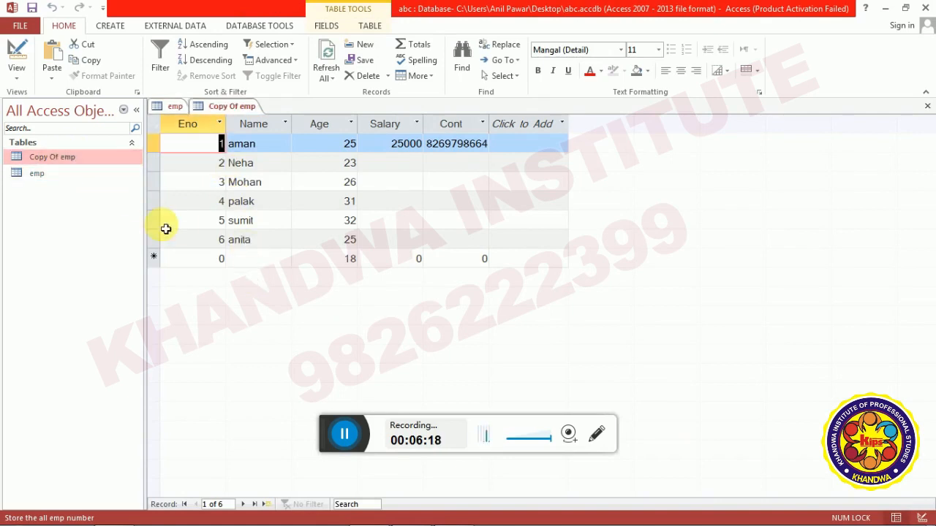
{"action": "key", "text": "ctrl+F4"}
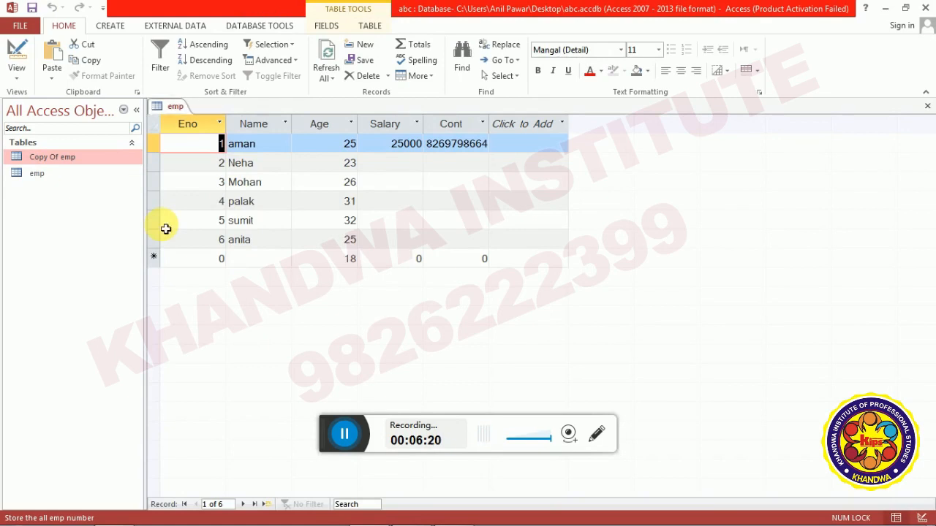
{"action": "key", "text": "ctrl+F4"}
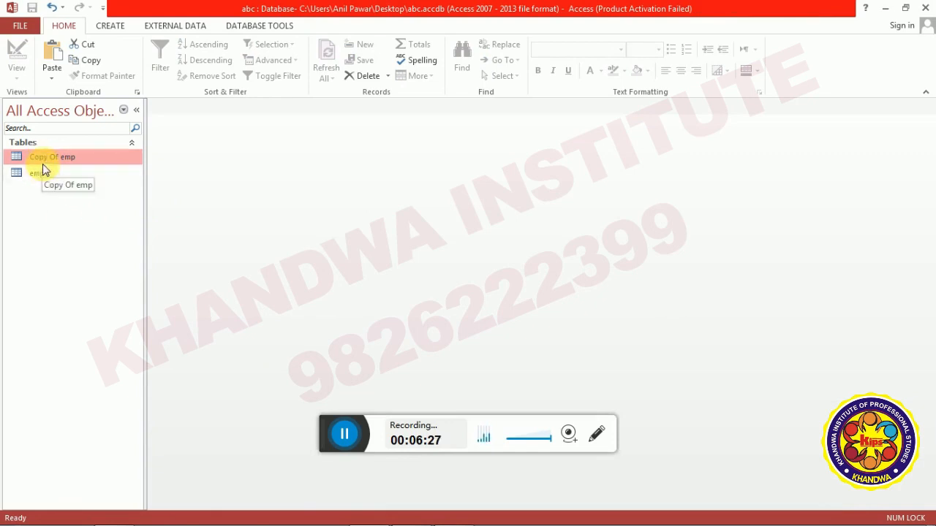
Scroll WordPad to the delete-table notes and highlight the first way, then return to Access.
{"action": "key", "text": "alt+Tab"}
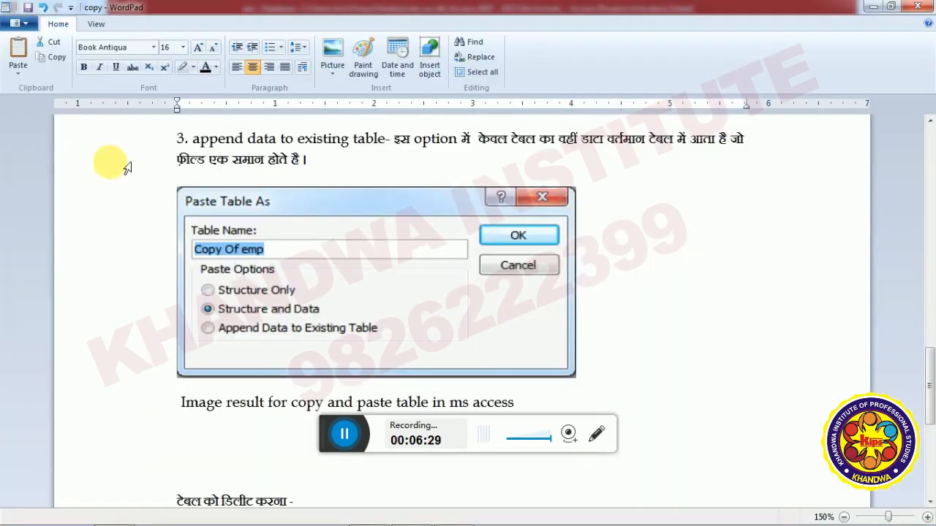
{"action": "scroll", "coordinate": [512, 219], "scroll_direction": "down", "scroll_amount": 5}
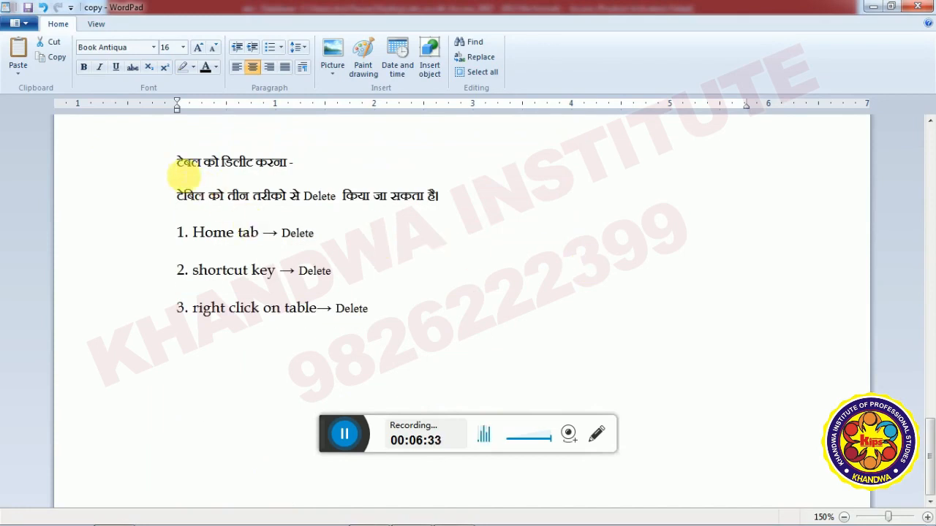
{"action": "key", "text": "alt+Tab"}
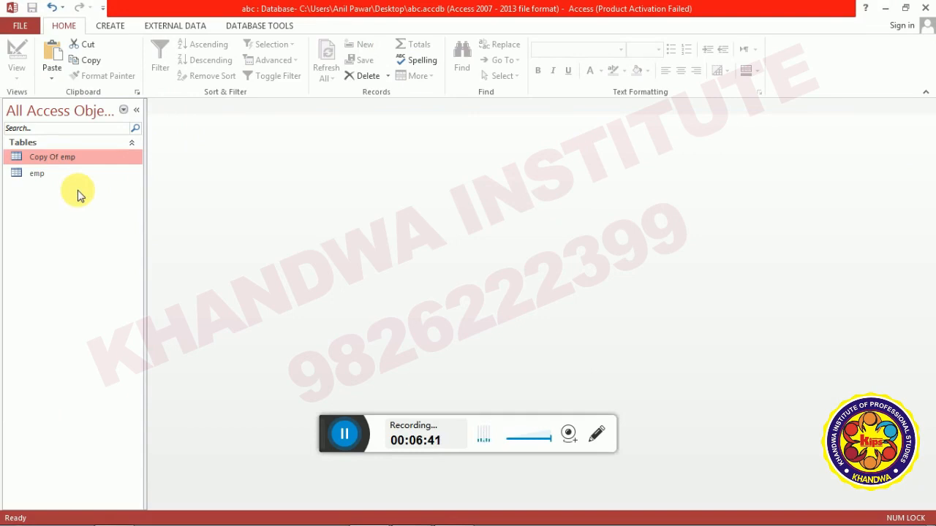
{"action": "key", "text": "alt+Tab"}
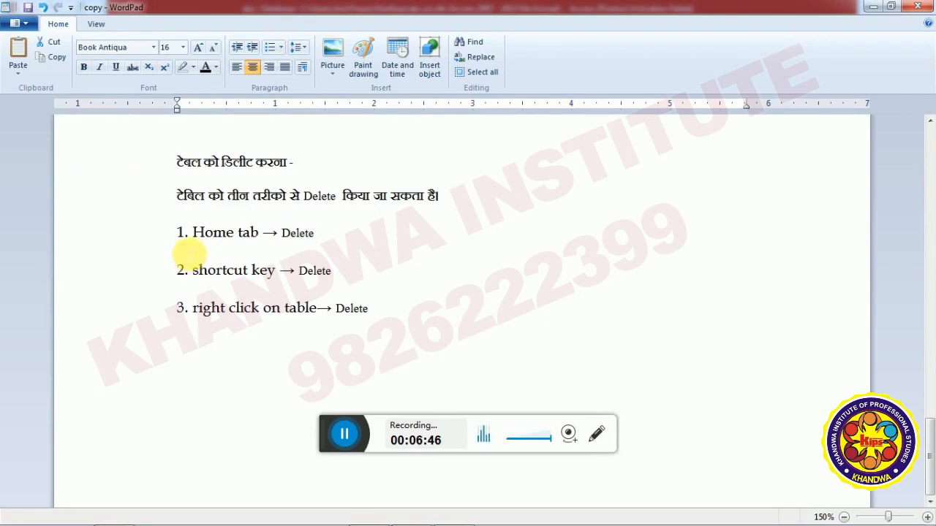
{"action": "left_click_drag", "start_coordinate": [181, 242], "coordinate": [324, 242]}
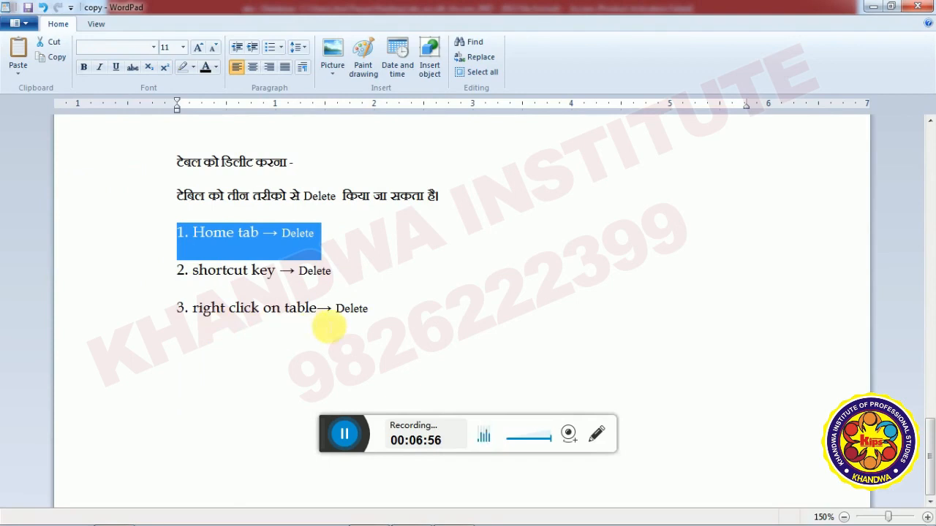
{"action": "key", "text": "alt+Tab"}
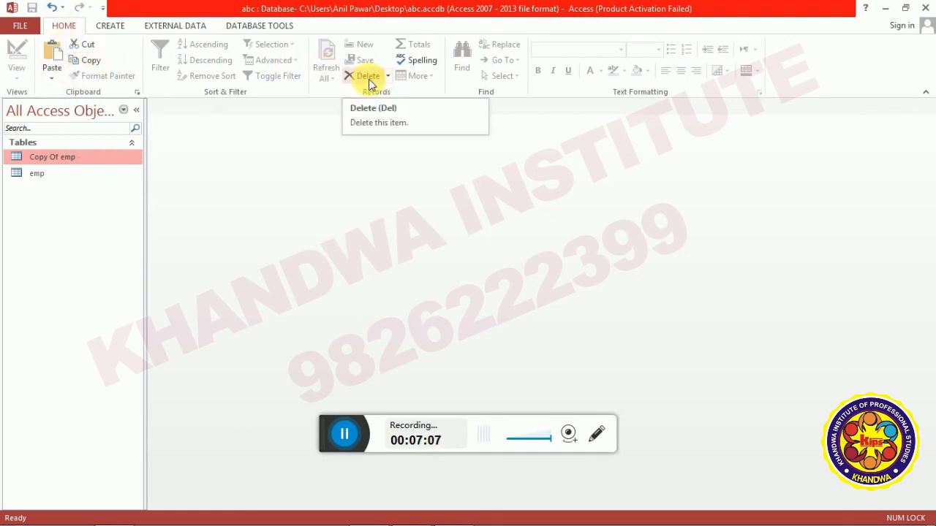
Delete the Copy Of emp table from the navigation pane and confirm.
{"action": "right_click", "coordinate": [85, 157]}
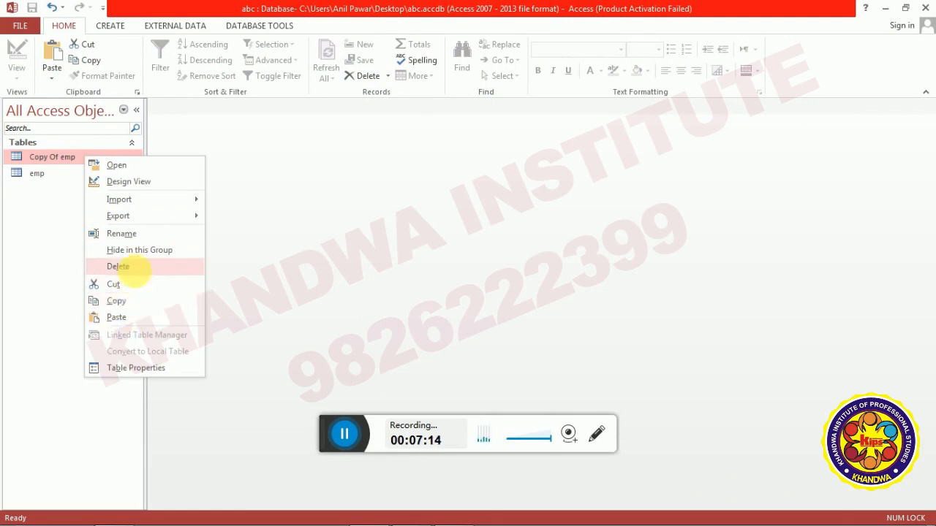
{"action": "left_click", "coordinate": [132, 267]}
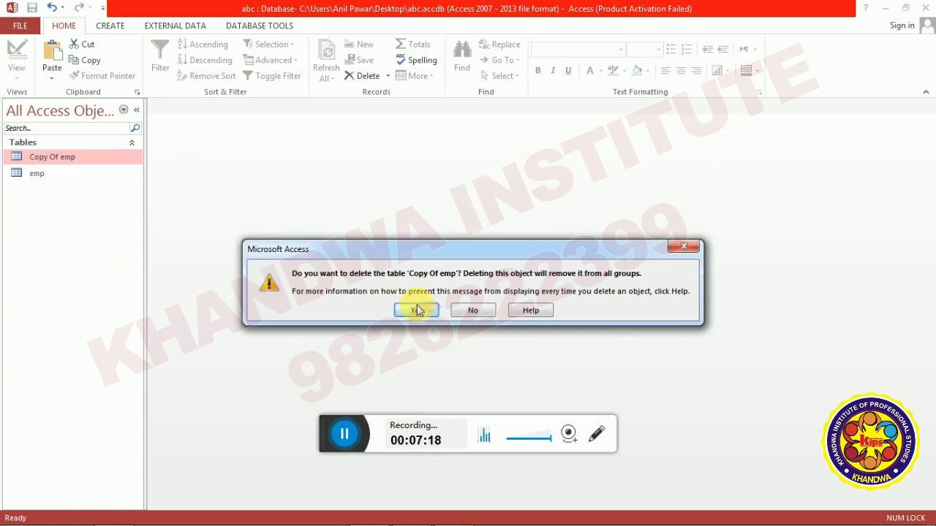
{"action": "left_click", "coordinate": [416, 310]}
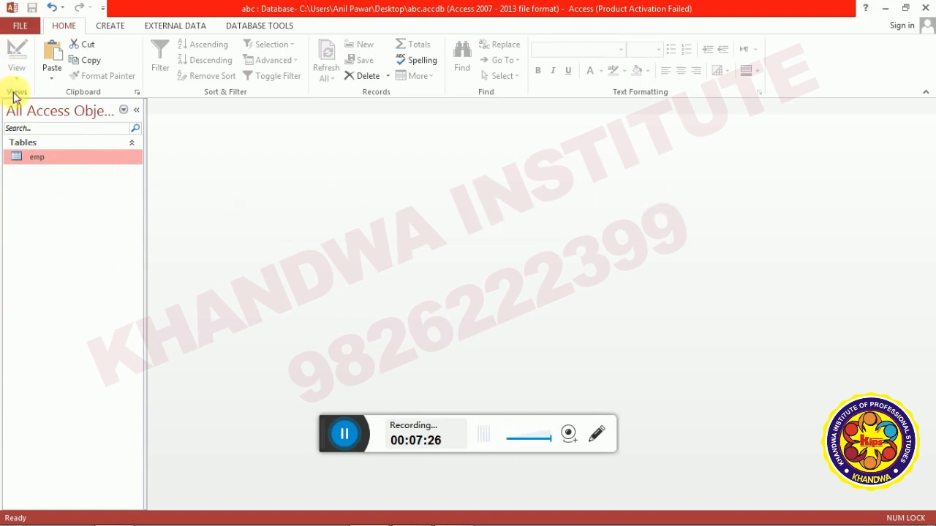
Review the WordPad notes on deleting tables, then quit Access, agreeing to empty the clipboard.
{"action": "key", "text": "alt+Tab"}
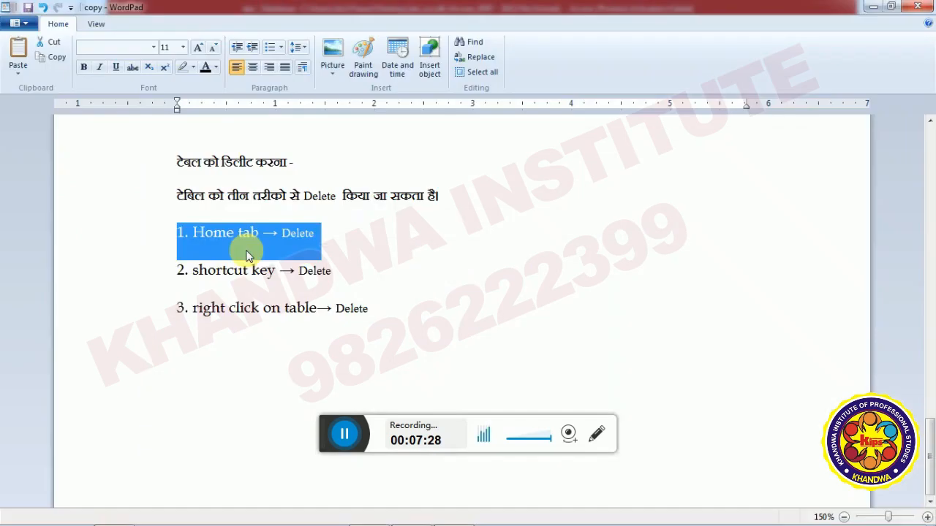
{"action": "scroll", "coordinate": [459, 265], "scroll_direction": "up", "scroll_amount": 4}
{"action": "key", "text": "alt+Tab"}
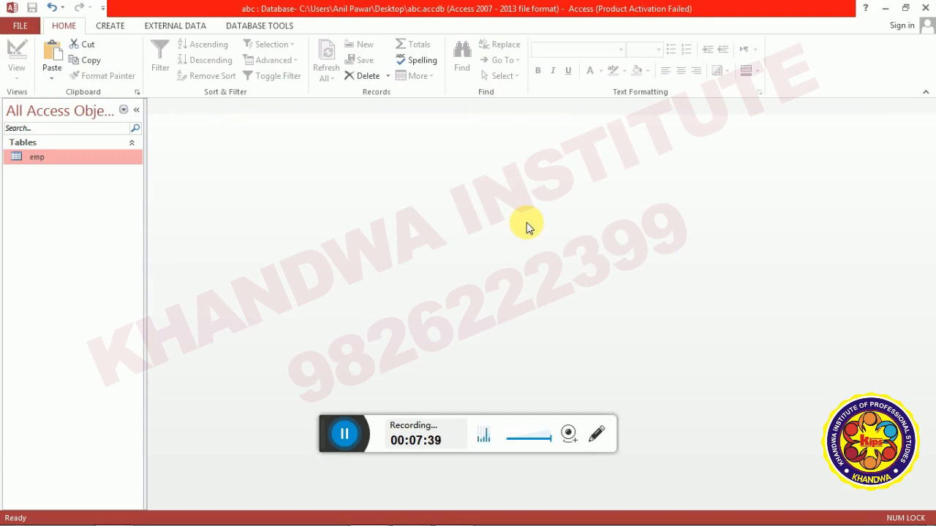
{"action": "left_click", "coordinate": [930, 7]}
{"action": "left_click", "coordinate": [458, 311]}
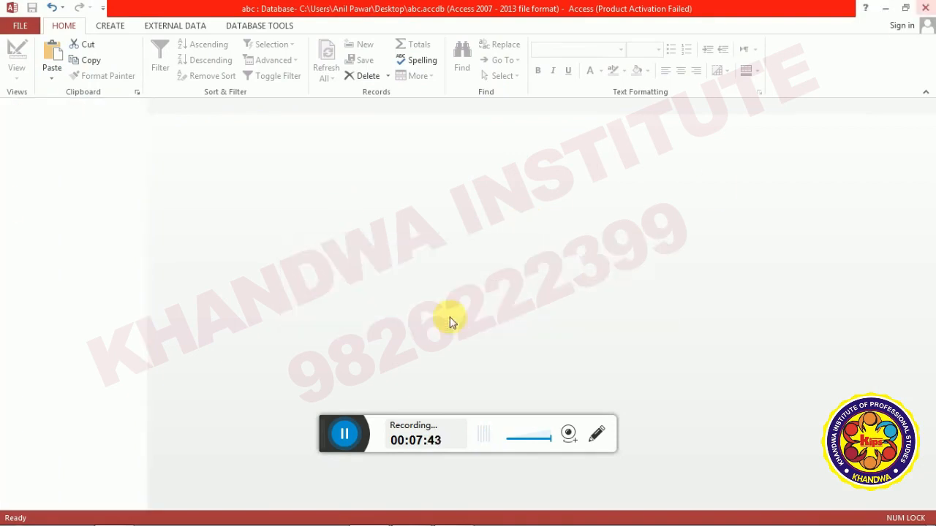
Minimize WordPad and launch Access 2013 from the Start menu.
{"action": "left_click", "coordinate": [873, 6]}
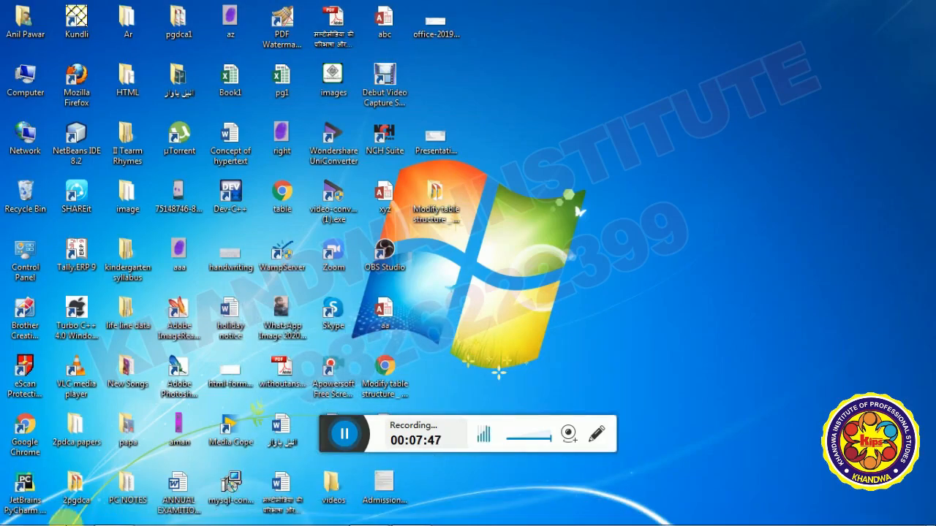
{"action": "left_click", "coordinate": [13, 520]}
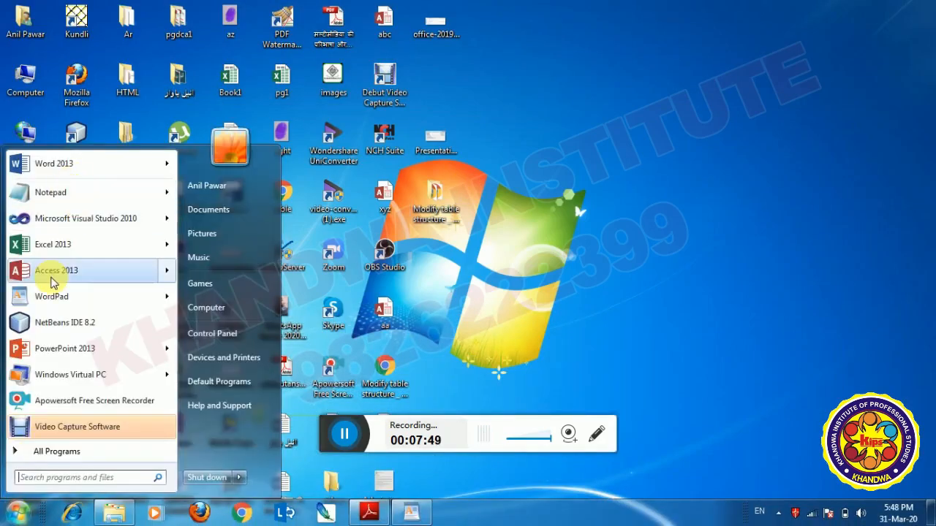
{"action": "left_click", "coordinate": [356, 280]}
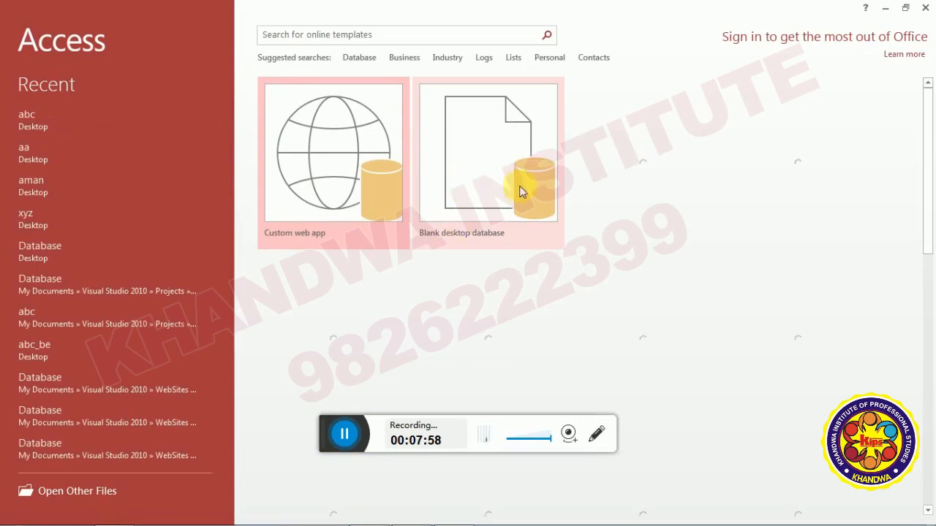
Create a blank desktop database named ajay and close its default Table1 unsaved.
{"action": "left_click", "coordinate": [622, 109]}
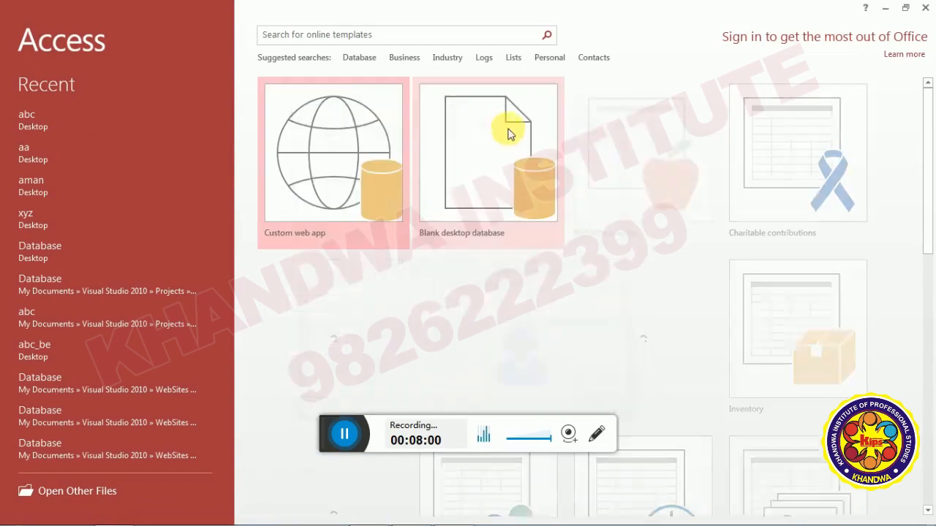
{"action": "left_click", "coordinate": [502, 133]}
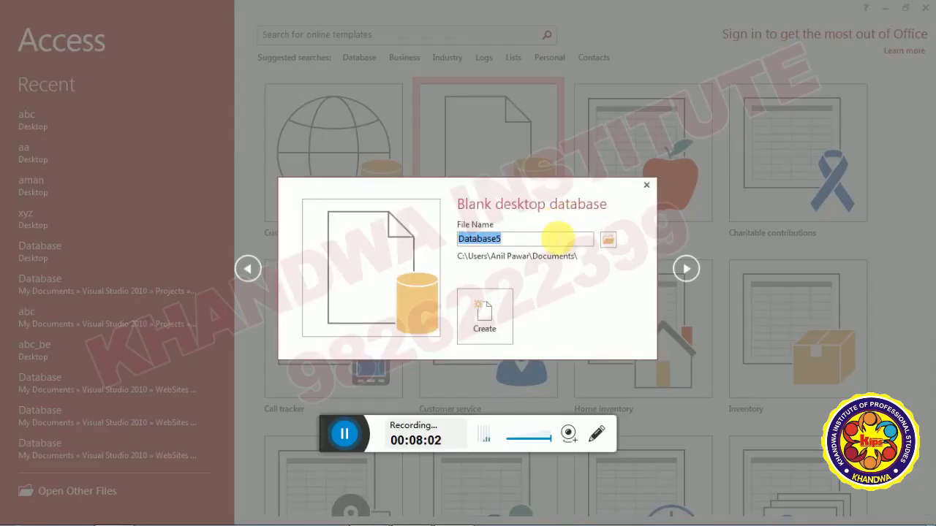
{"action": "left_click", "coordinate": [557, 237]}
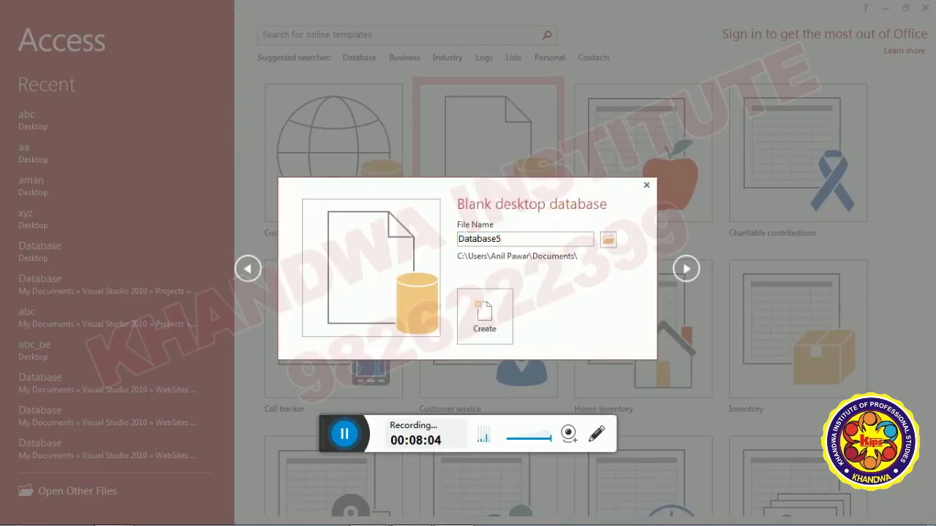
{"action": "key", "text": "BackSpace"}
{"action": "key", "text": "BackSpace"}
{"action": "key", "text": "BackSpace"}
{"action": "key", "text": "BackSpace"}
{"action": "key", "text": "BackSpace"}
{"action": "key", "text": "BackSpace"}
{"action": "key", "text": "BackSpace"}
{"action": "key", "text": "BackSpace"}
{"action": "key", "text": "BackSpace"}
{"action": "type", "text": "anjaj"}
{"action": "key", "text": "Return"}
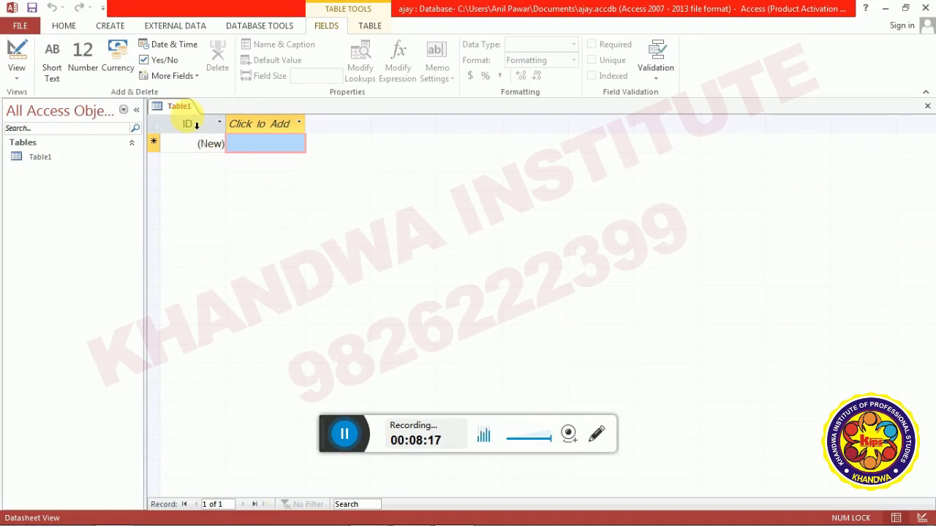
{"action": "right_click", "coordinate": [180, 108]}
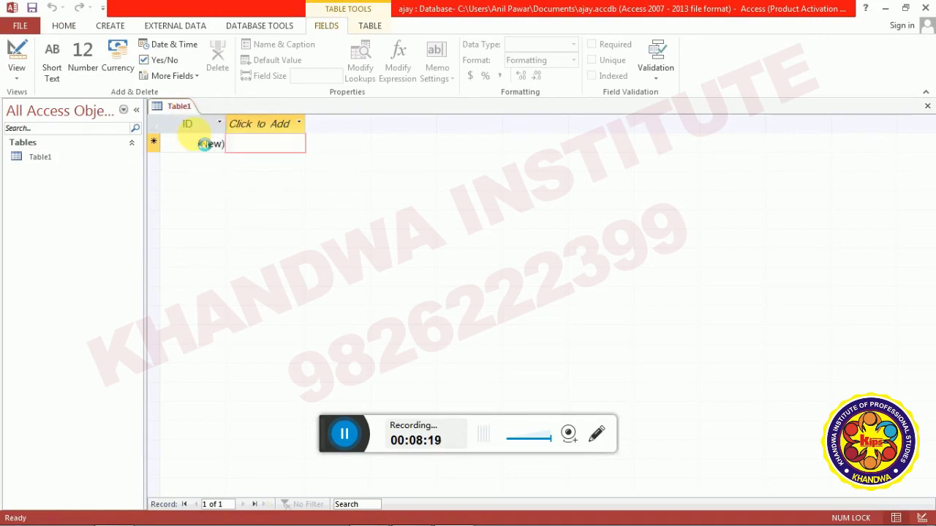
{"action": "left_click", "coordinate": [197, 135]}
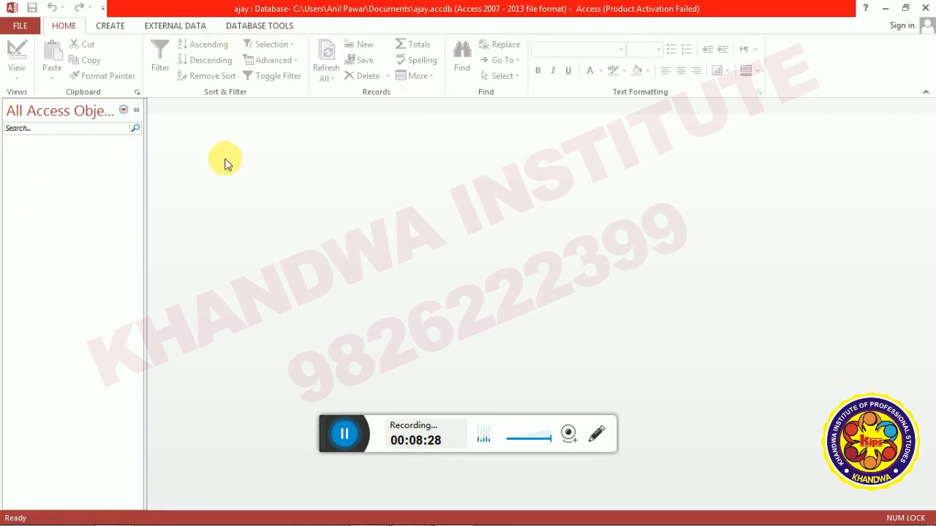
Widen the navigation pane and show the External Data tools.
{"action": "left_click_drag", "start_coordinate": [155, 159], "coordinate": [195, 165]}
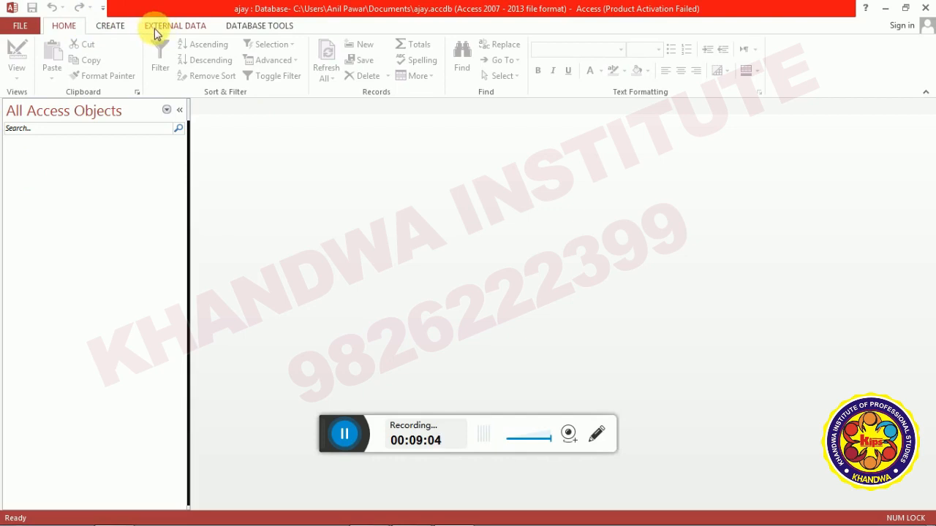
{"action": "left_click", "coordinate": [194, 31]}
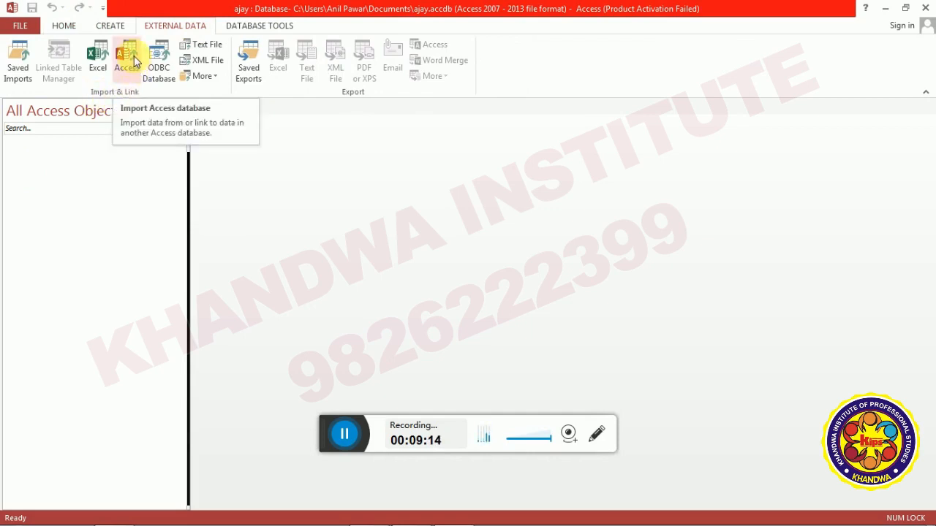
Pick aa.accdb on the Desktop as the source Access database to import from.
{"action": "left_click", "coordinate": [134, 60]}
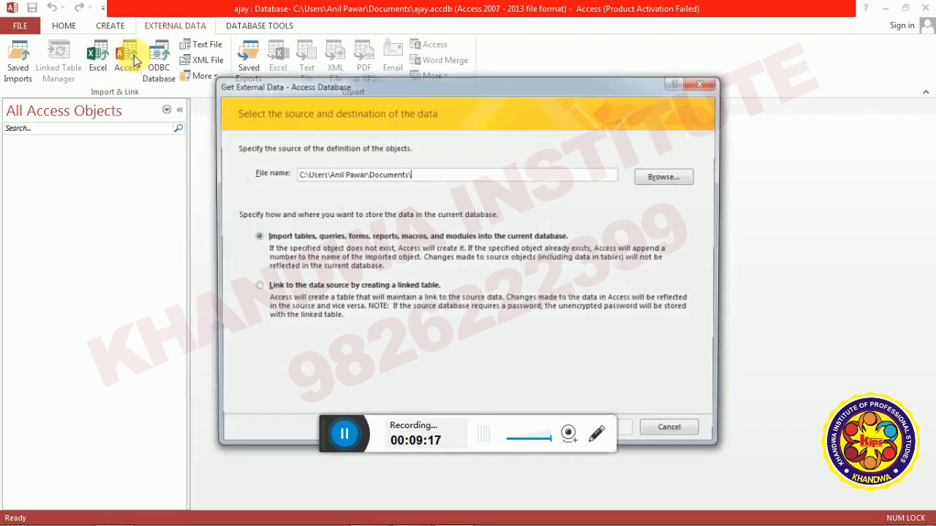
{"action": "left_click_drag", "start_coordinate": [302, 82], "coordinate": [298, 59]}
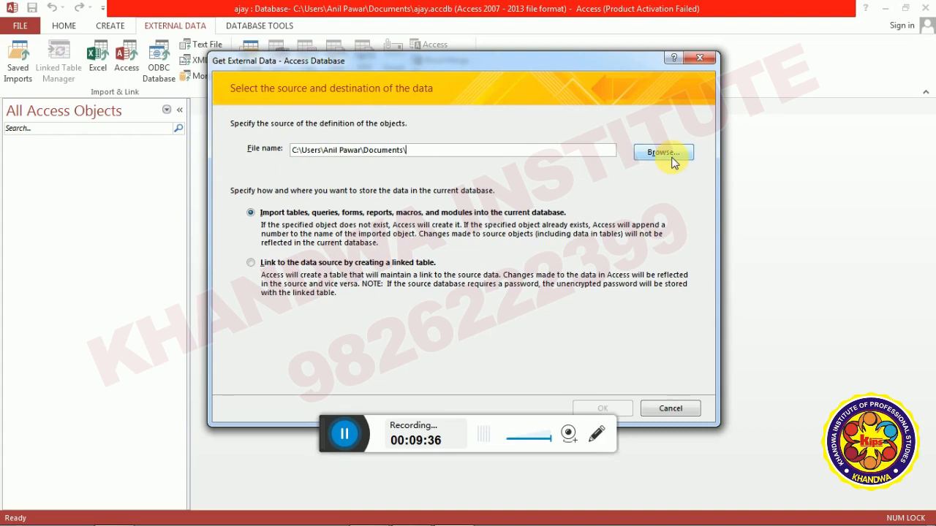
{"action": "left_click", "coordinate": [673, 161]}
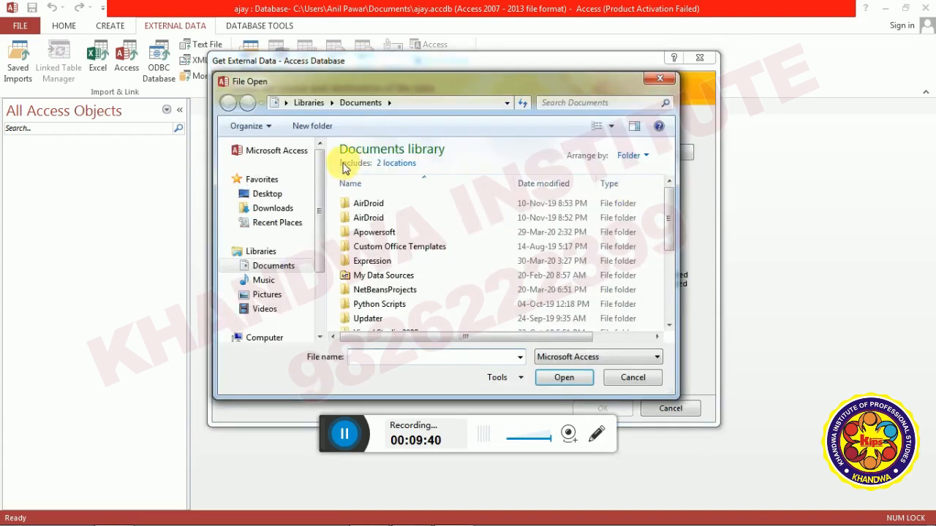
{"action": "left_click_drag", "start_coordinate": [322, 194], "coordinate": [323, 200]}
{"action": "scroll", "coordinate": [322, 208], "scroll_direction": "down", "scroll_amount": 1}
{"action": "scroll", "coordinate": [320, 202], "scroll_direction": "up", "scroll_amount": 1}
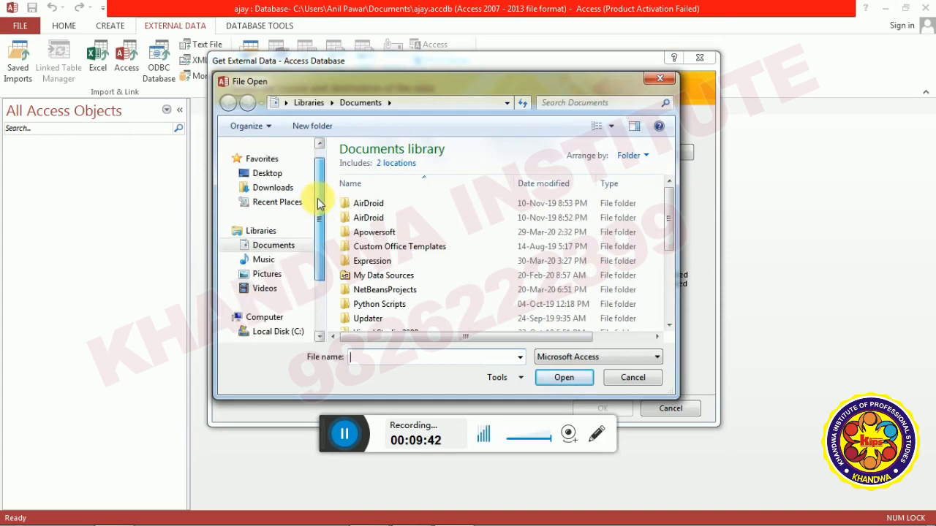
{"action": "left_click", "coordinate": [282, 176]}
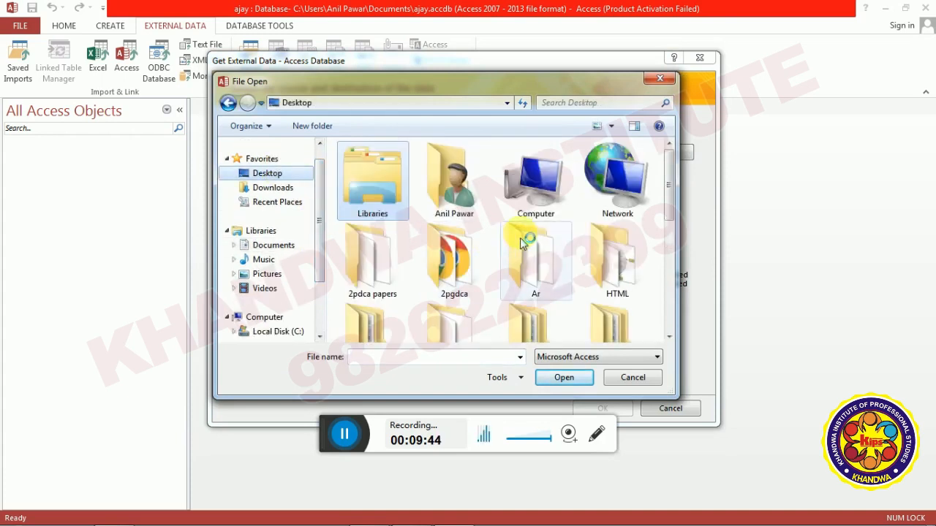
{"action": "left_click_drag", "start_coordinate": [668, 181], "coordinate": [654, 278]}
{"action": "left_click", "coordinate": [645, 274]}
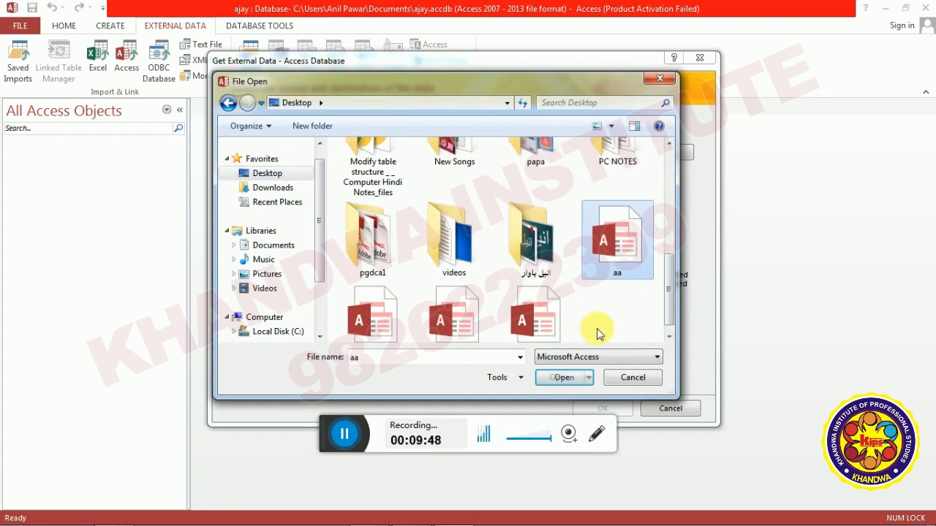
{"action": "left_click", "coordinate": [564, 377]}
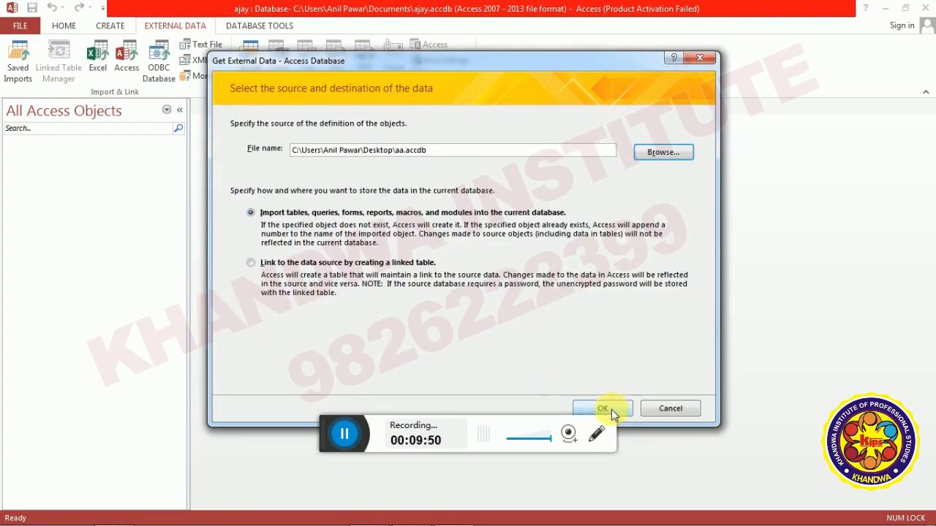
{"action": "left_click", "coordinate": [614, 409]}
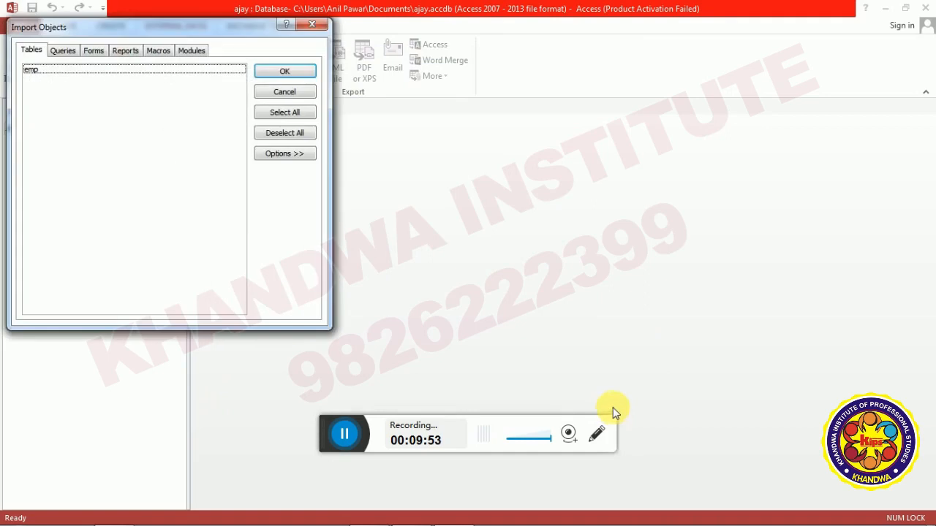
Import the emp table from aa.accdb without saving the import steps.
{"action": "left_click_drag", "start_coordinate": [126, 36], "coordinate": [424, 128]}
{"action": "left_click", "coordinate": [334, 164]}
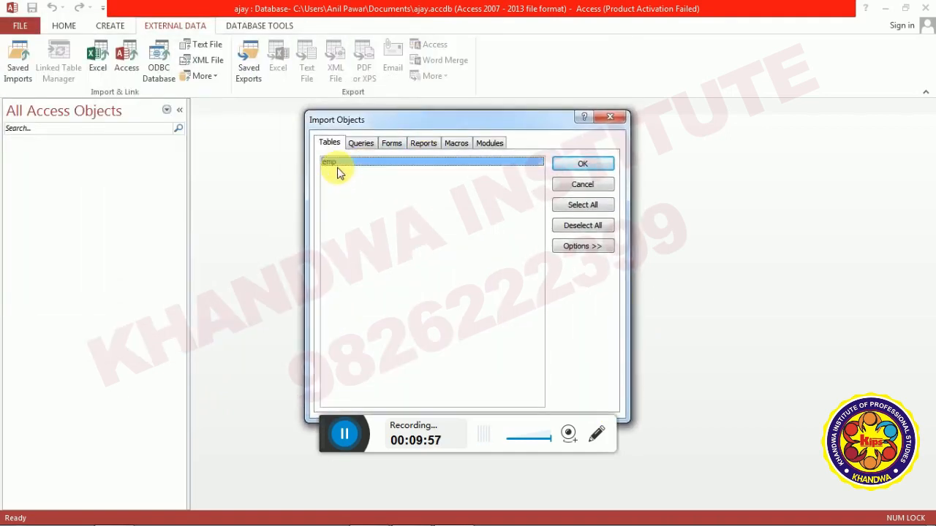
{"action": "left_click", "coordinate": [572, 166]}
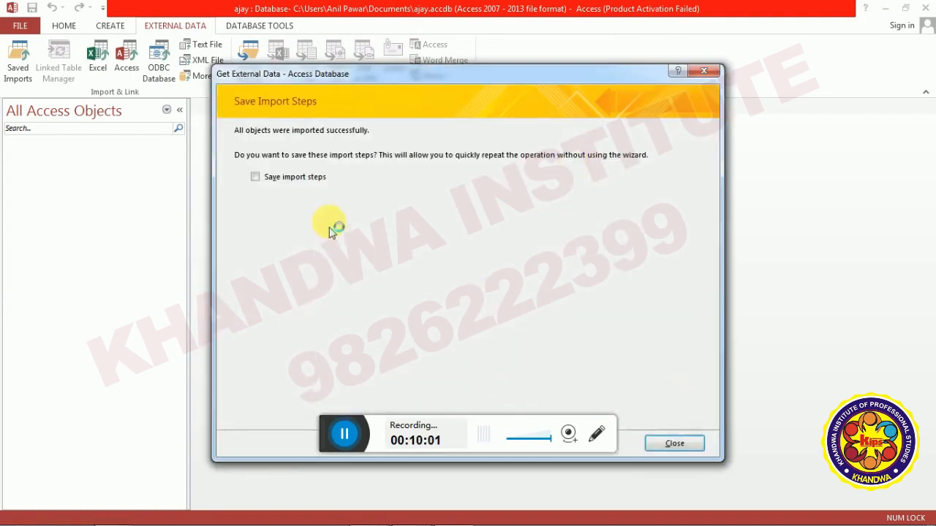
{"action": "left_click", "coordinate": [674, 444]}
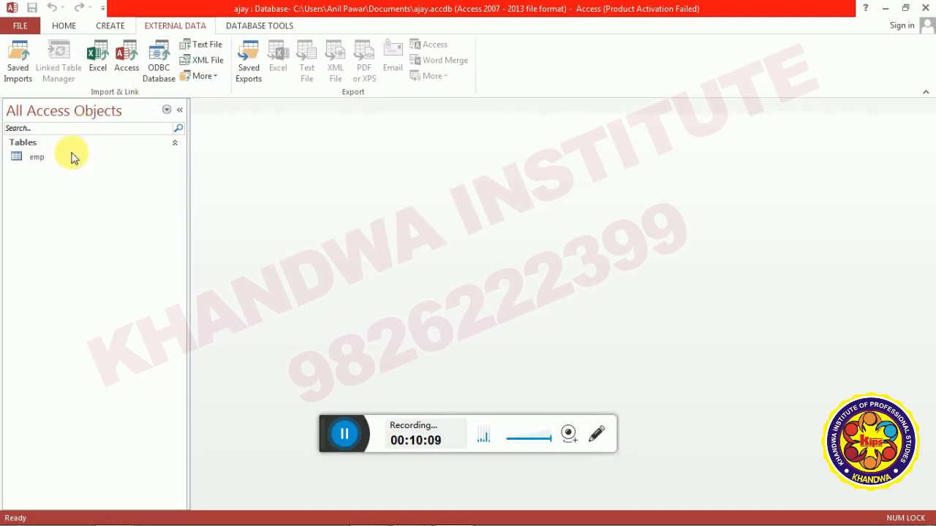
Open the imported emp table to check its record, then close it.
{"action": "double_click", "coordinate": [38, 160]}
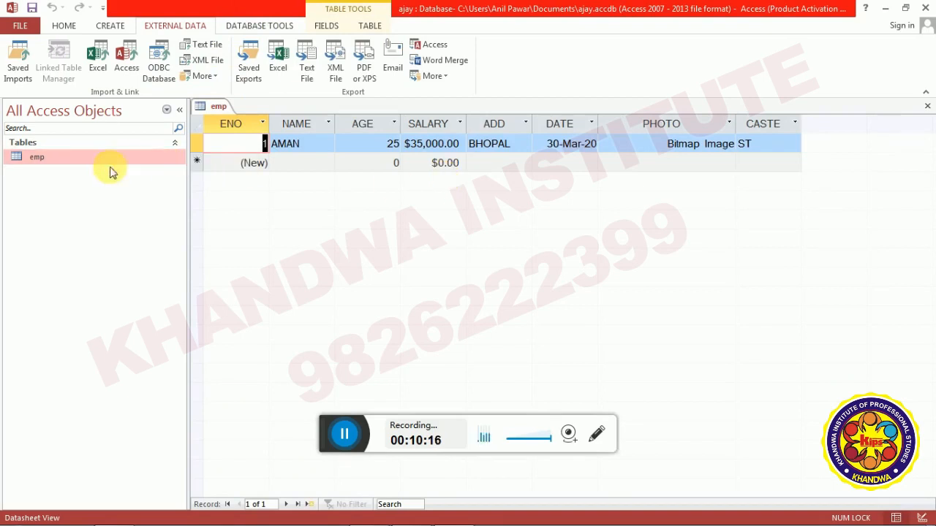
{"action": "right_click", "coordinate": [70, 162]}
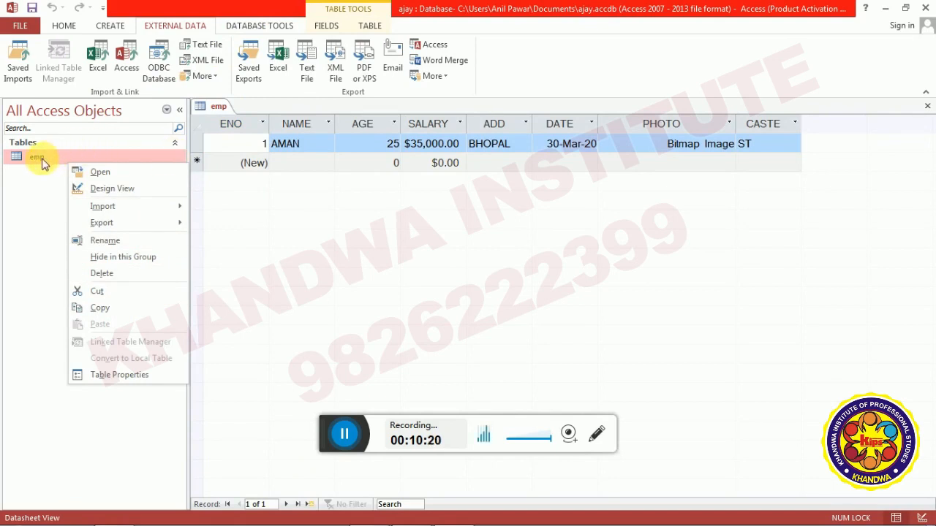
{"action": "left_click", "coordinate": [29, 226]}
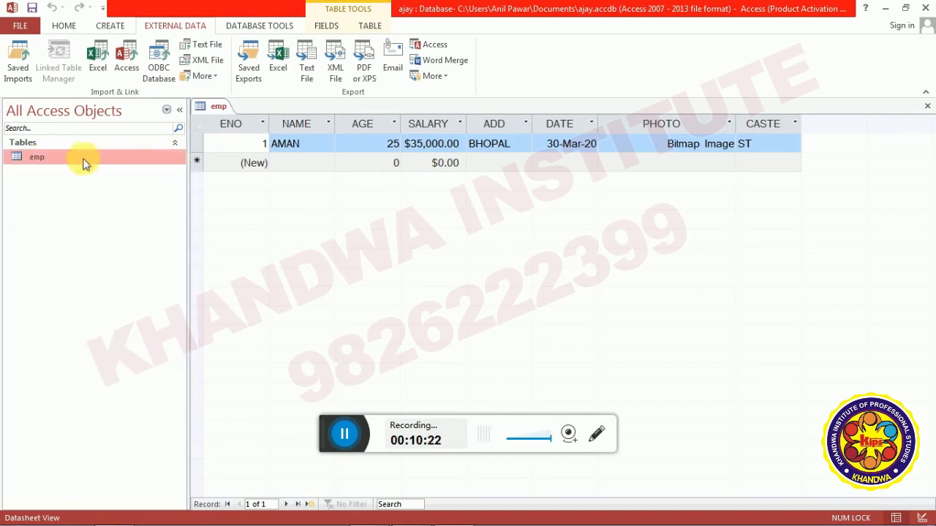
{"action": "right_click", "coordinate": [212, 109]}
{"action": "left_click", "coordinate": [240, 129]}
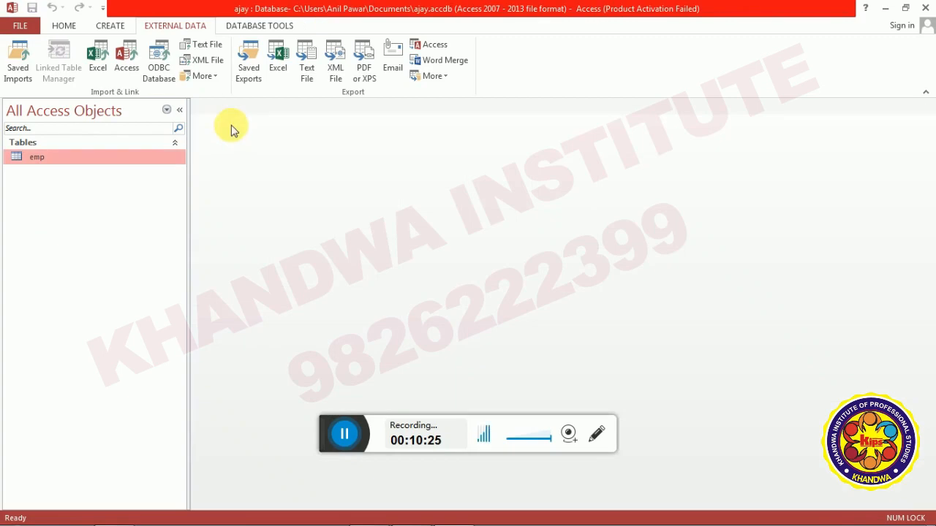